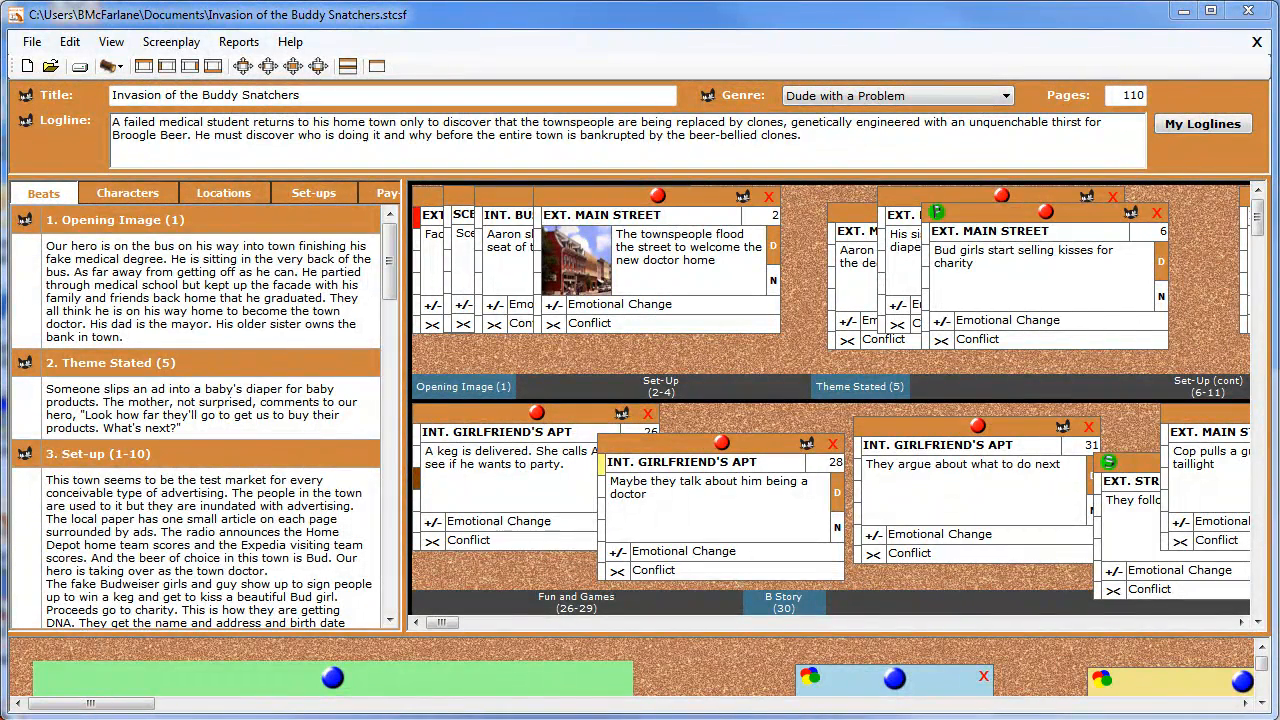
pyautogui.click(119, 67)
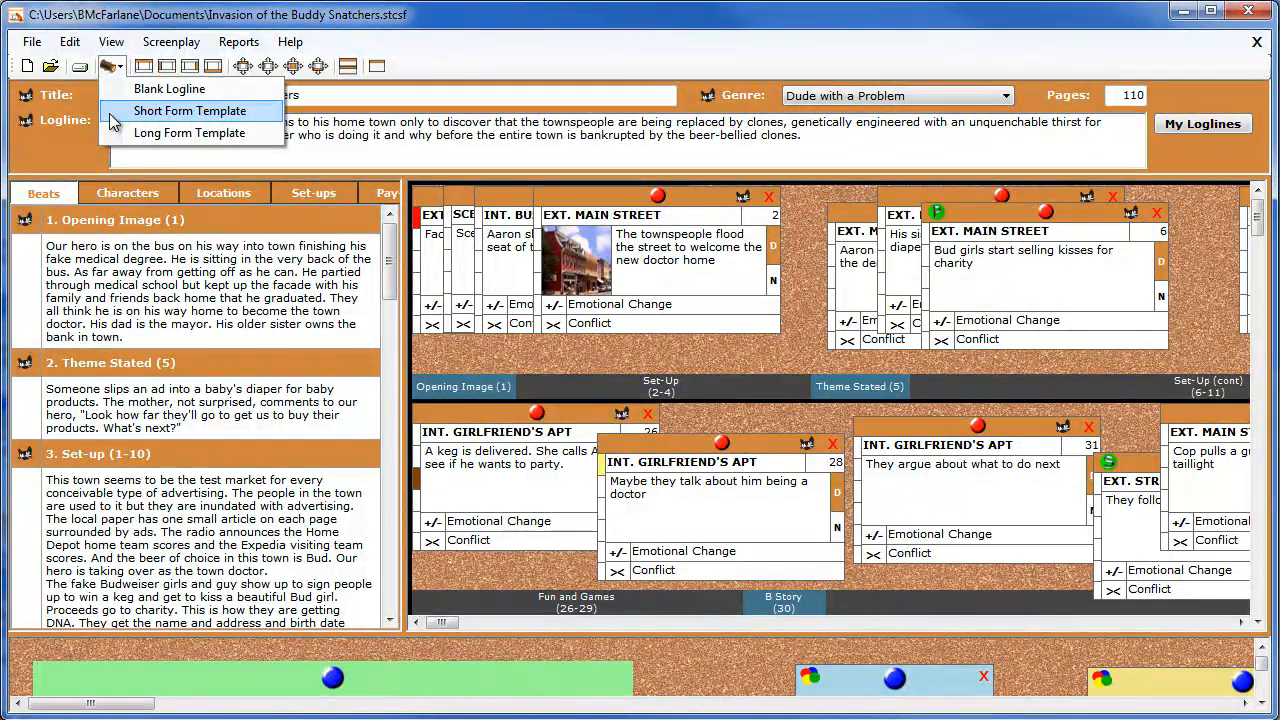
pyautogui.click(110, 66)
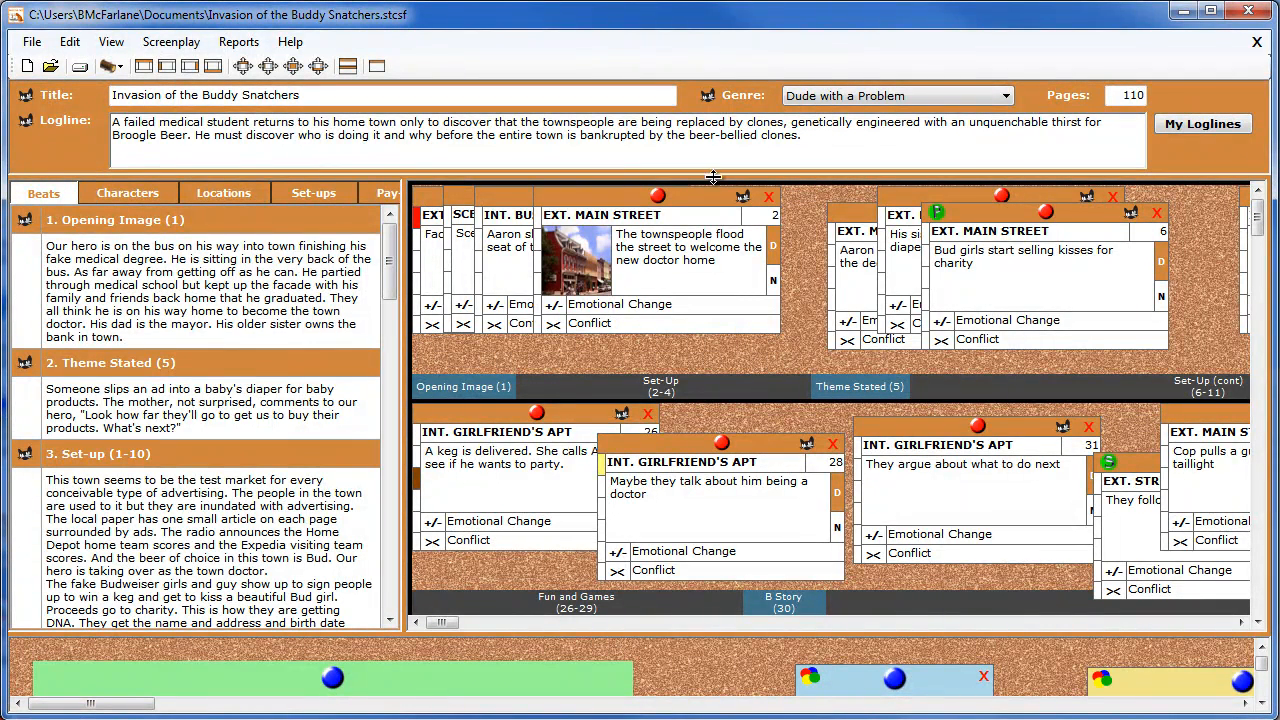
# - Make the saved template logline "On the verge of a [Stasis = Death moment], [a flawed protagonist] [Breaks Into Two]" the current logline
pyautogui.click(1204, 122)
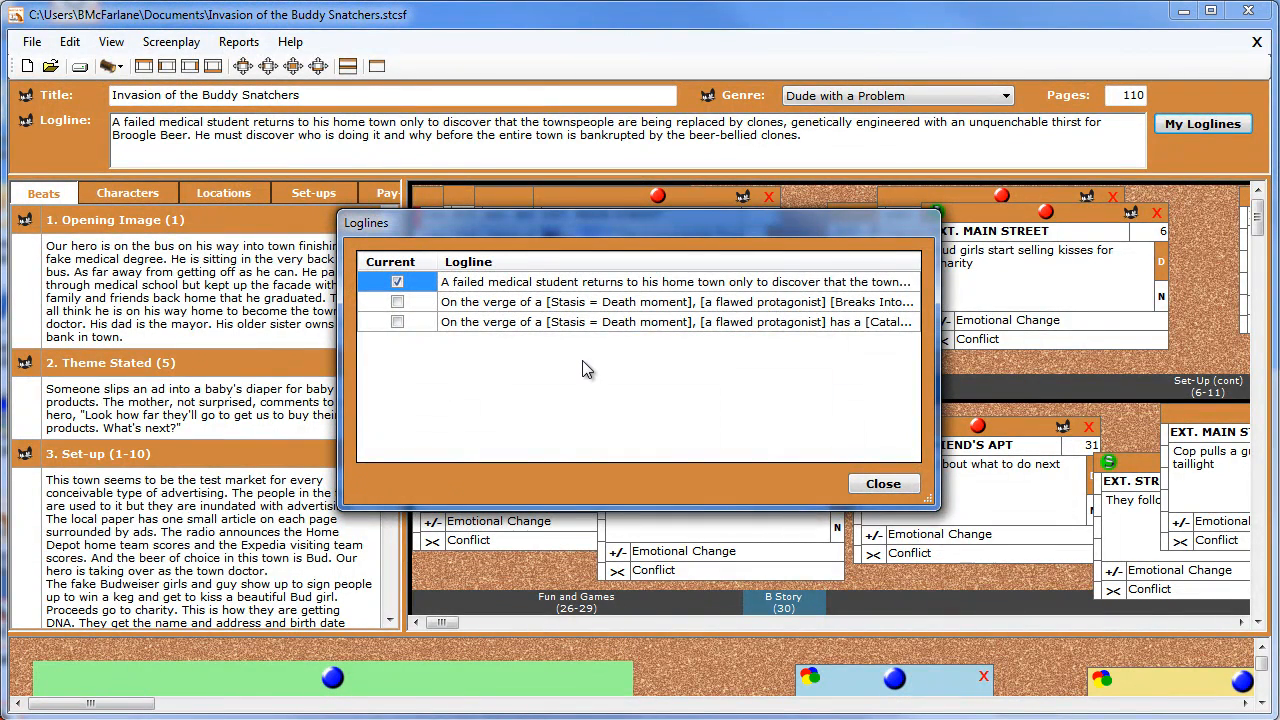
pyautogui.click(398, 302)
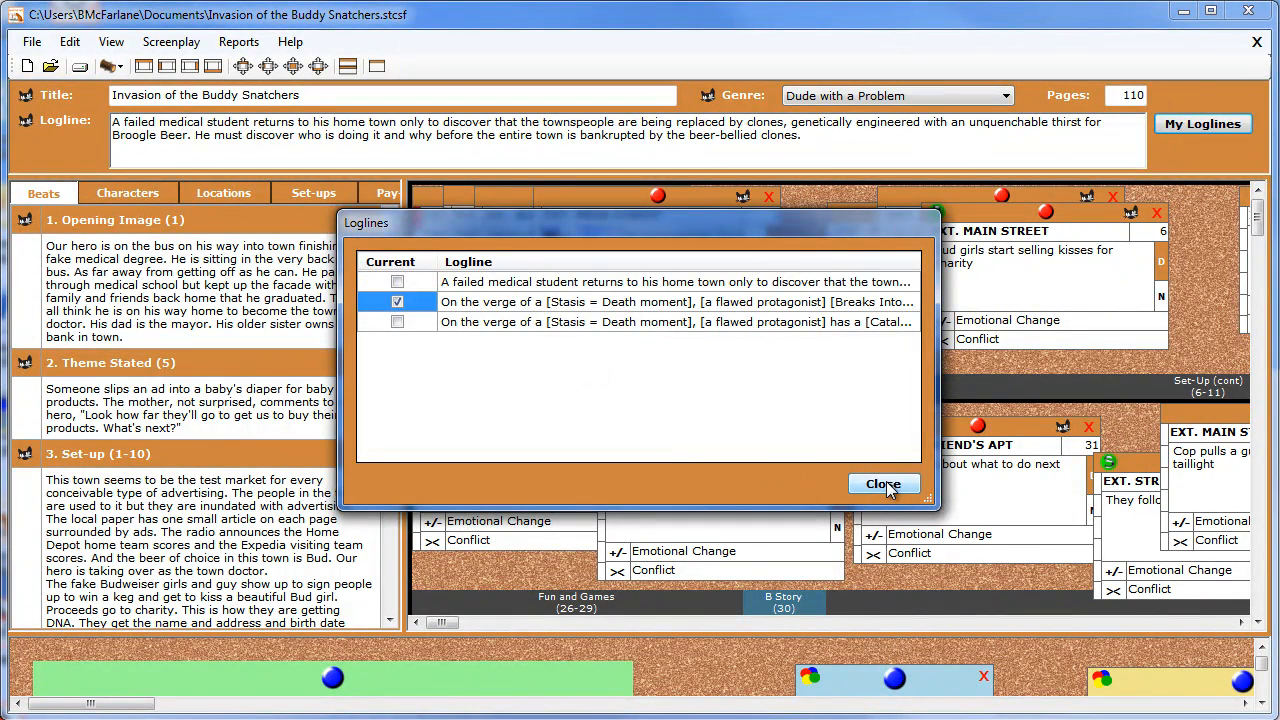
pyautogui.click(884, 485)
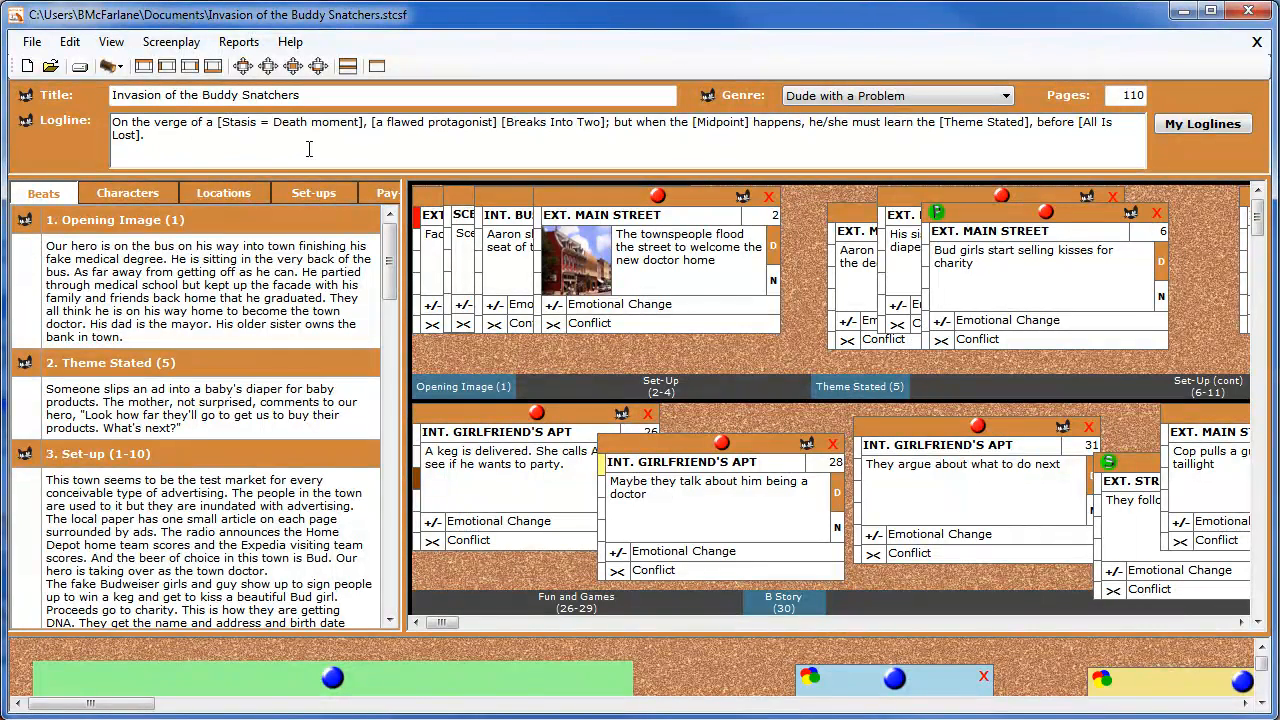
# - Make the saved logline beginning "A failed medical student returns to his home town" the current one again
pyautogui.click(1191, 131)
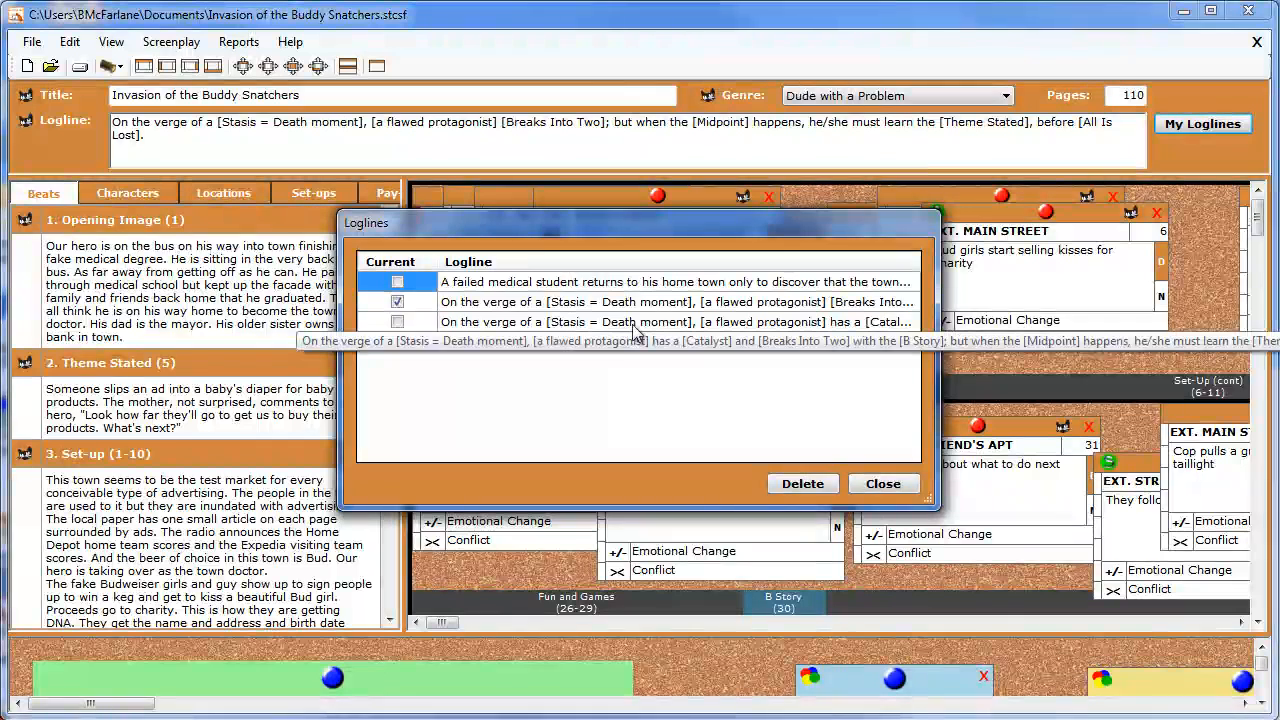
pyautogui.click(628, 285)
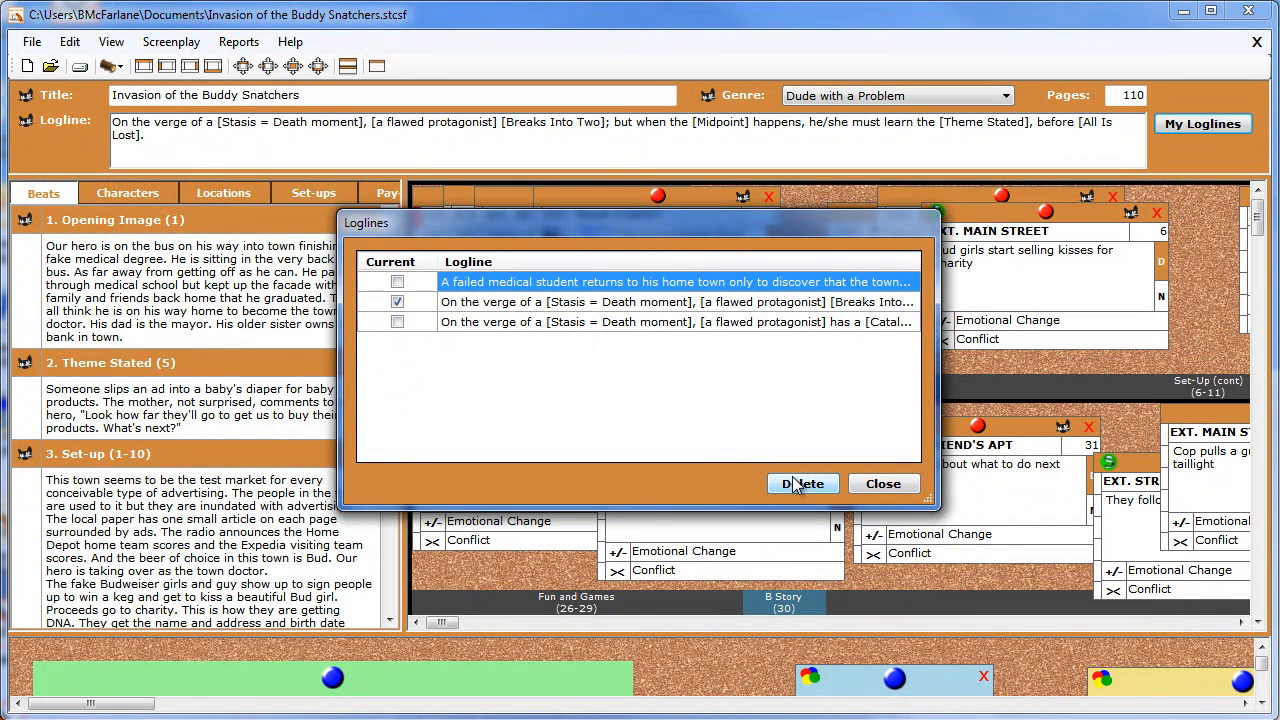
pyautogui.click(397, 282)
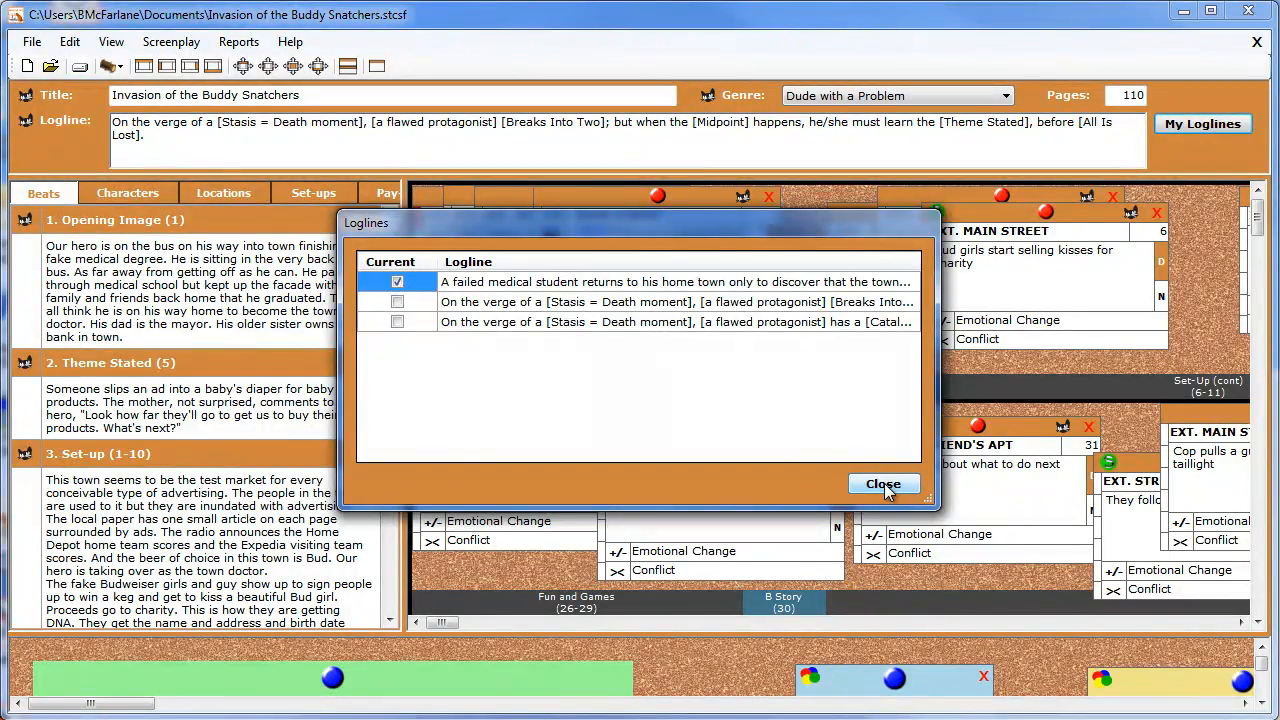
pyautogui.click(883, 486)
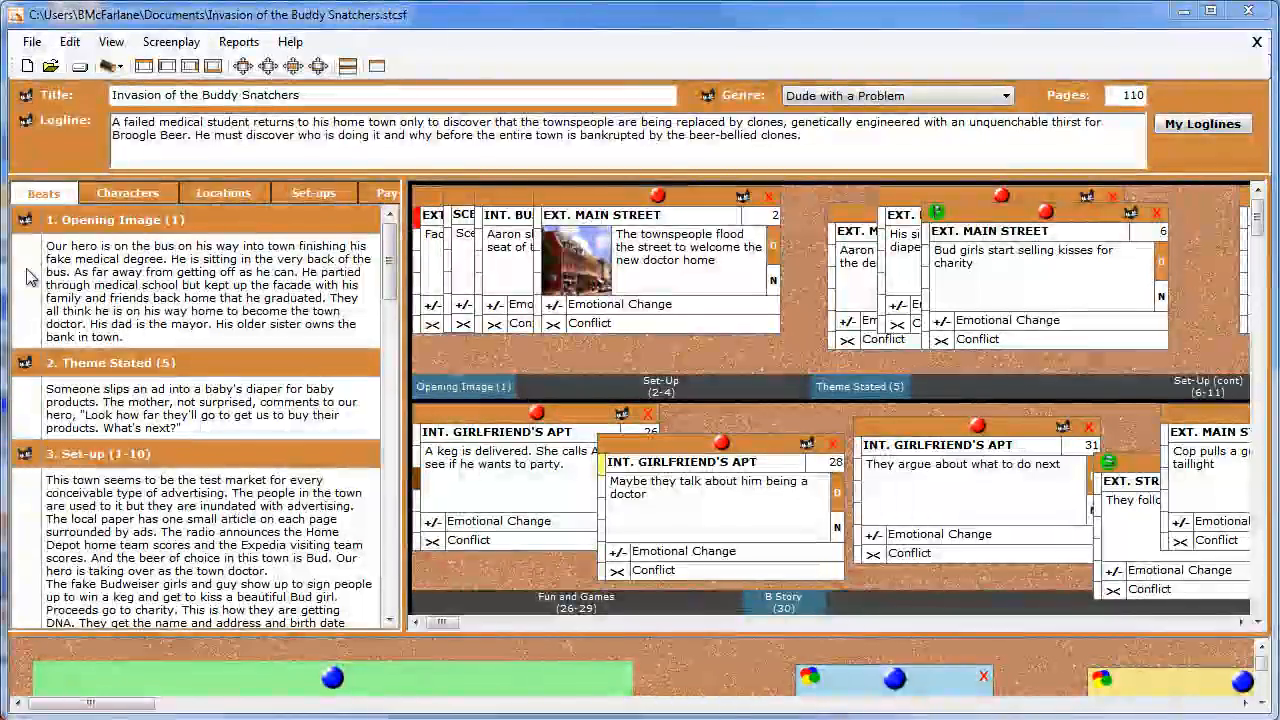
# - Read the cat's advice on the Opening Image beat and on the Dude with a Problem genre
pyautogui.click(25, 221)
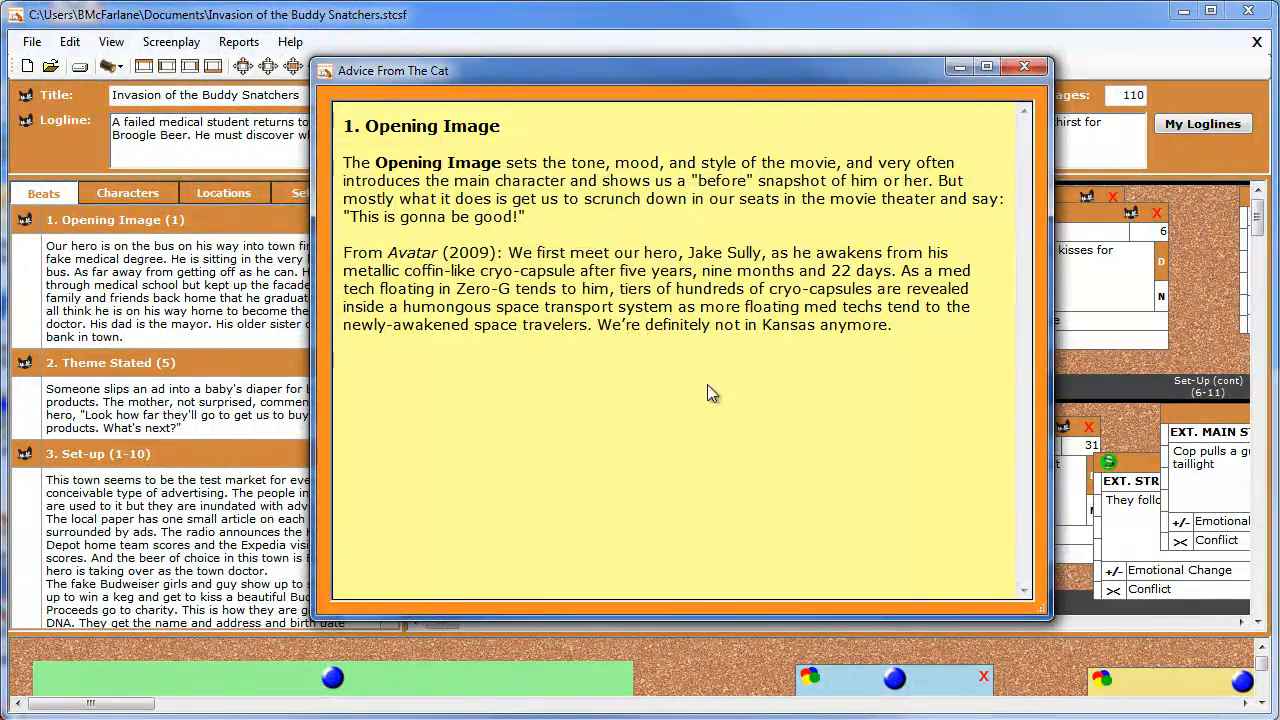
pyautogui.click(1024, 66)
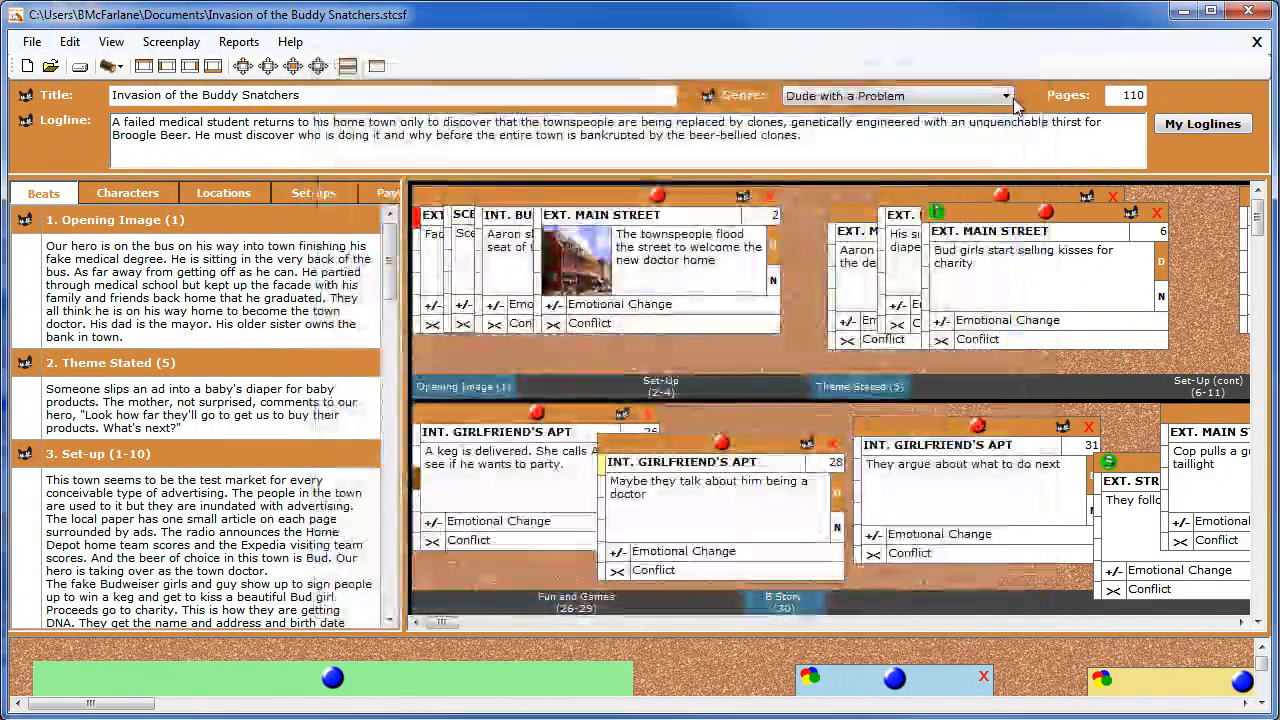
pyautogui.click(710, 97)
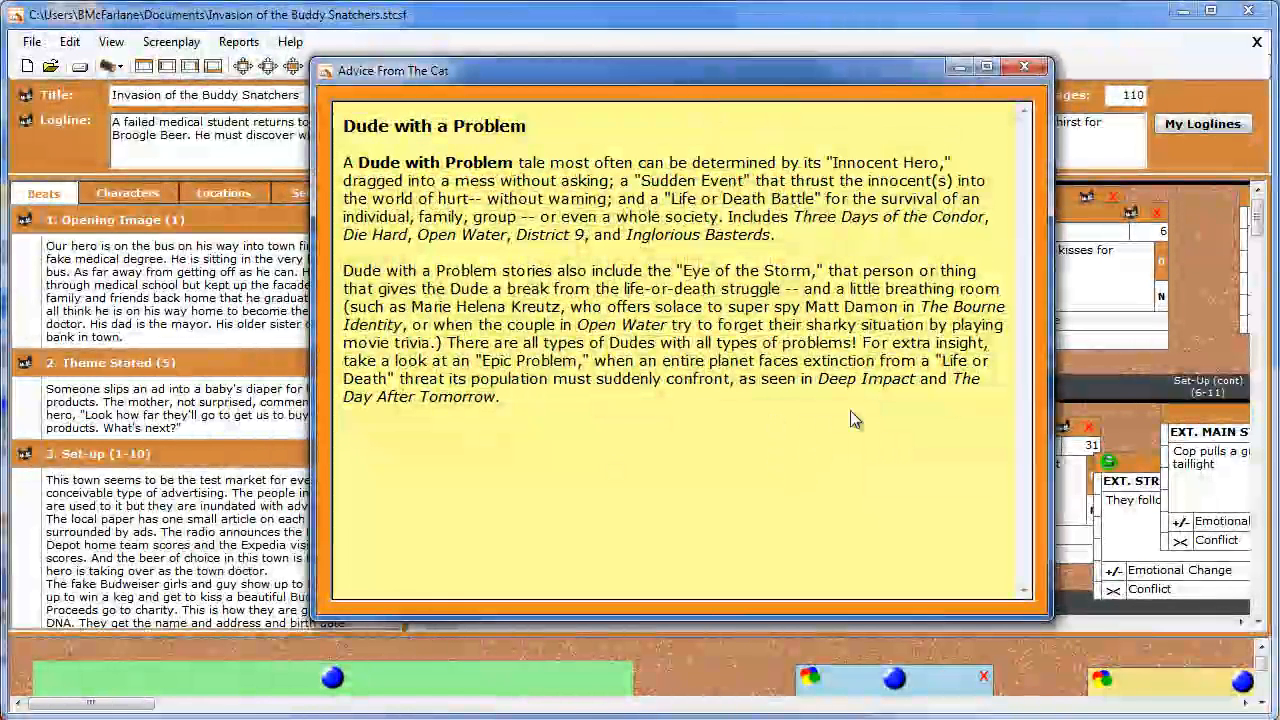
pyautogui.click(1025, 68)
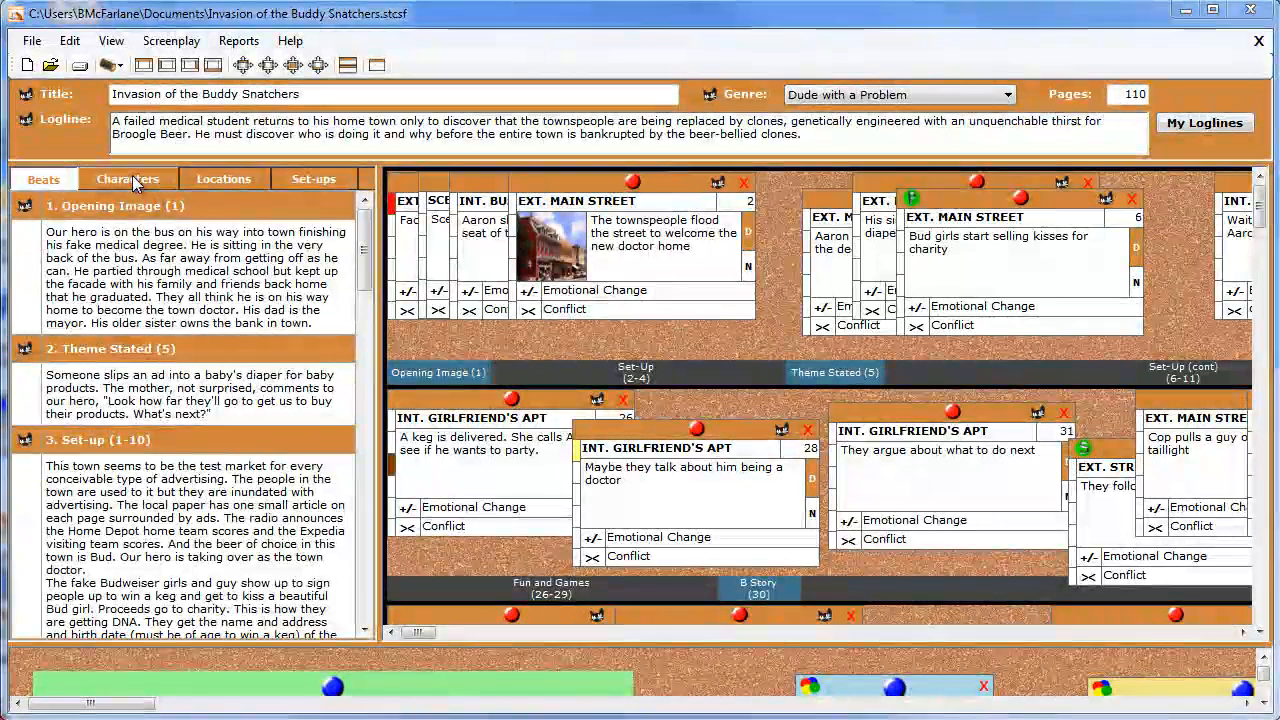
# - Create a character named BOB, male, age 52, with the description "Bob is a true geek."
pyautogui.click(132, 178)
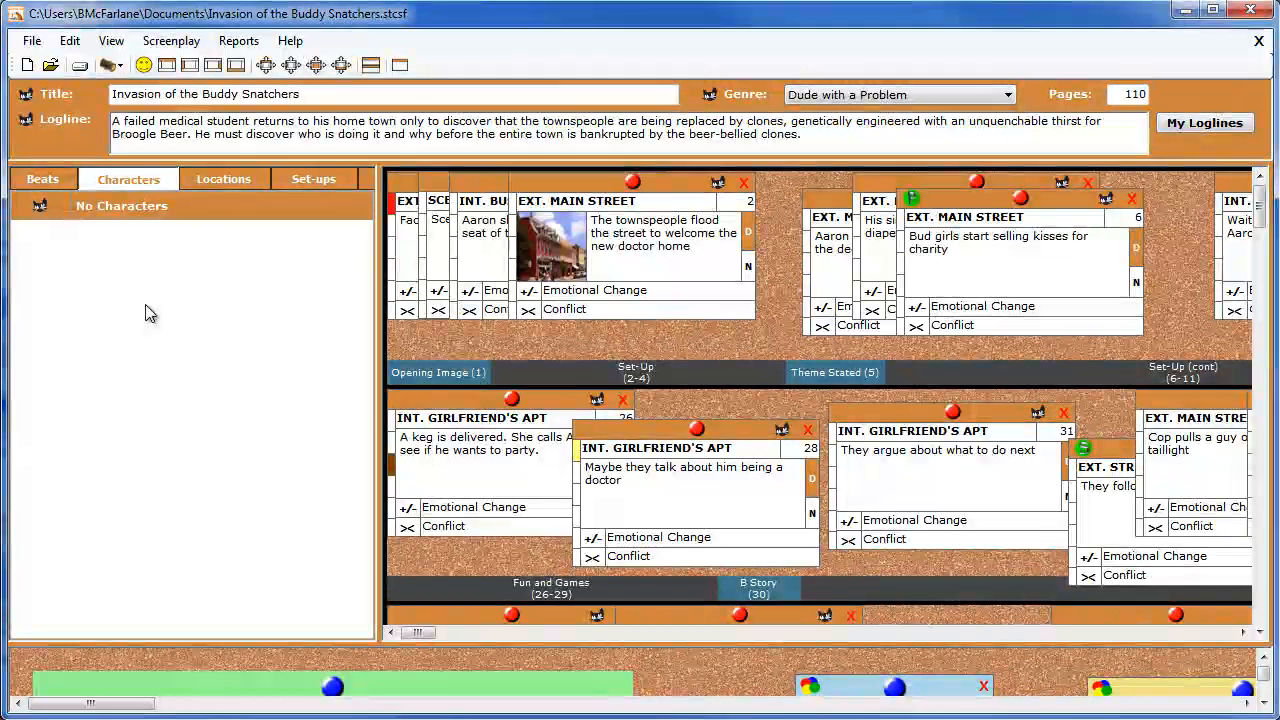
pyautogui.click(144, 65)
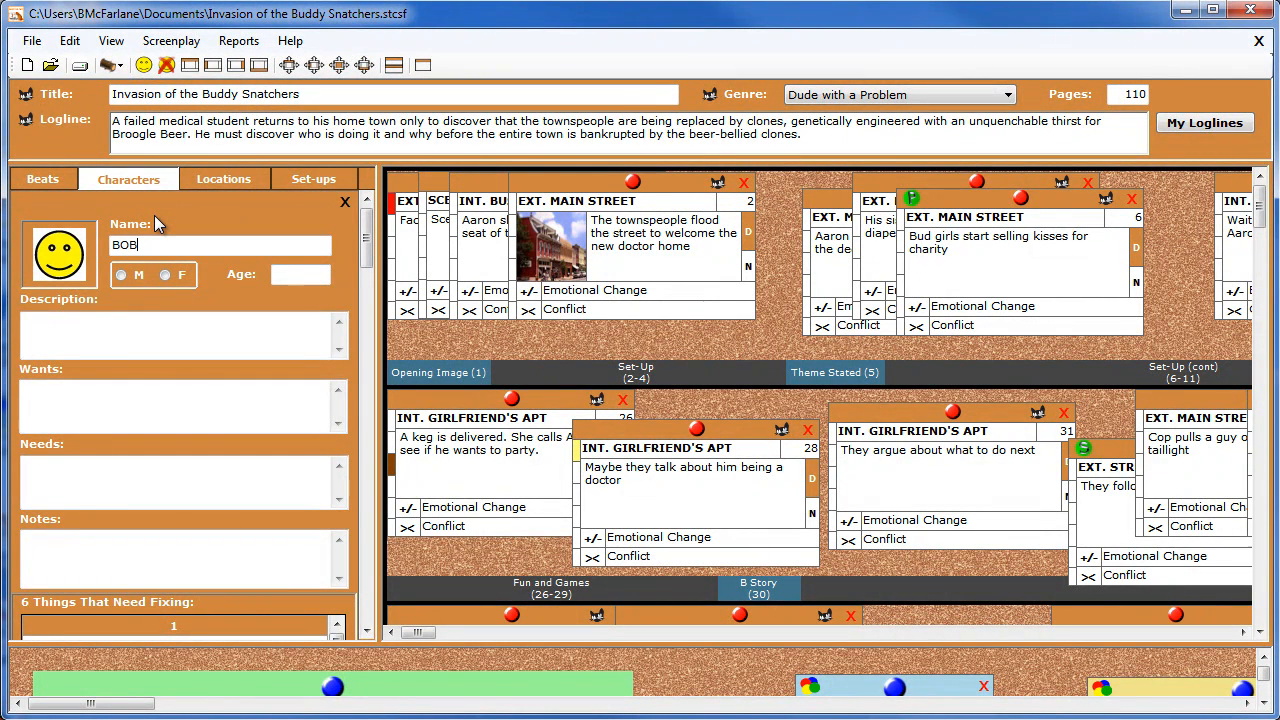
pyautogui.click(121, 274)
pyautogui.click(276, 273)
pyautogui.click(276, 329)
pyautogui.write('Bob is a true geek.')
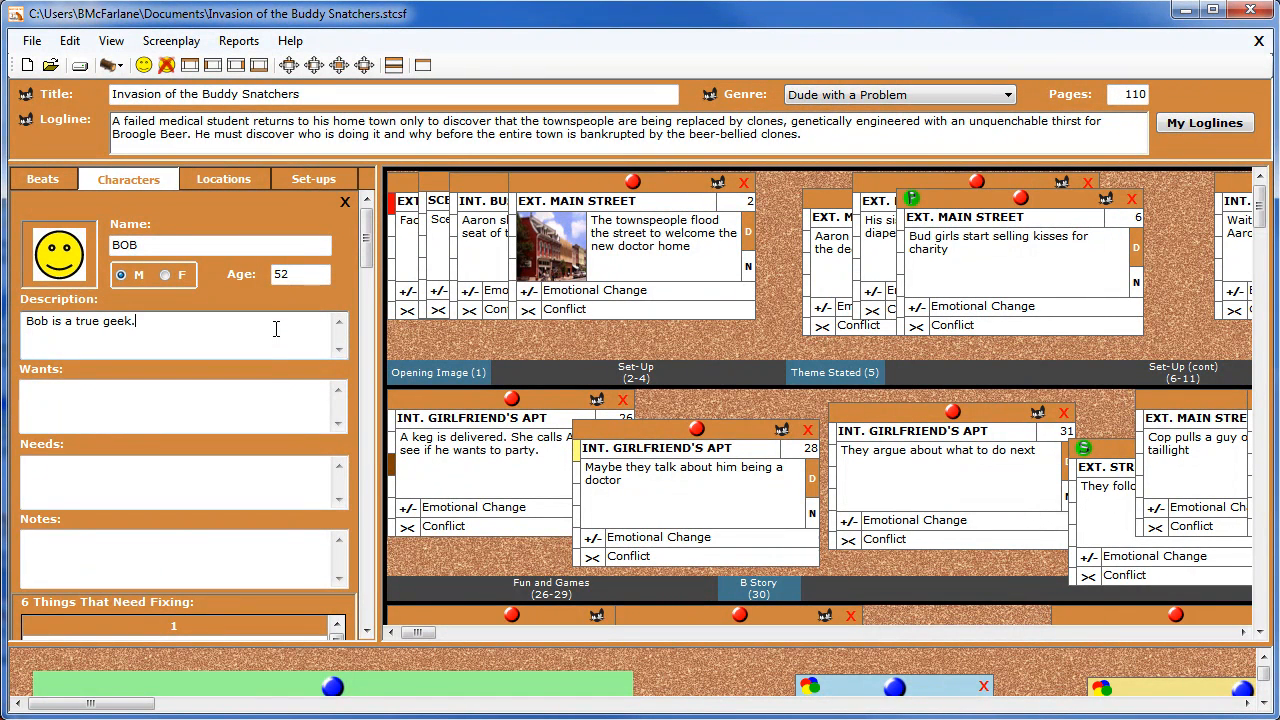
# - Enlarge the notes board and attach the "Represents Main Character" photo note to BOB's attachments
pyautogui.moveTo(369, 250); pyautogui.dragTo(367, 602)
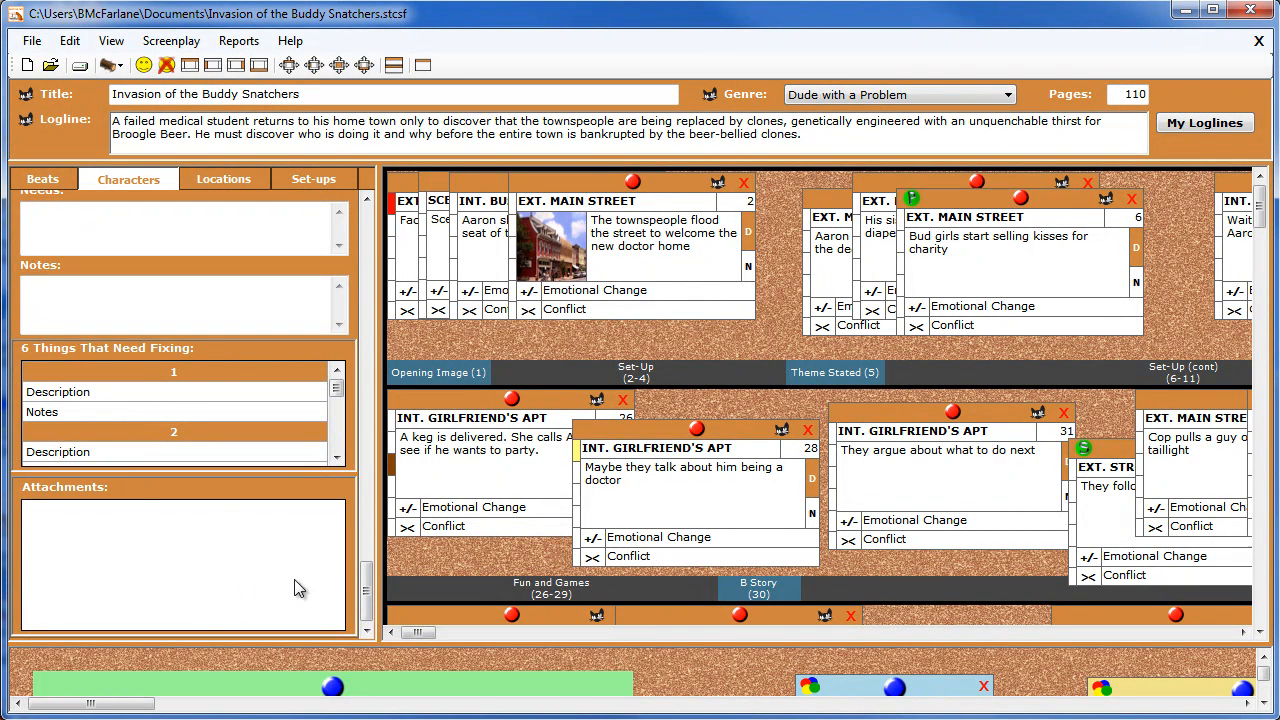
pyautogui.moveTo(762, 643); pyautogui.dragTo(766, 515)
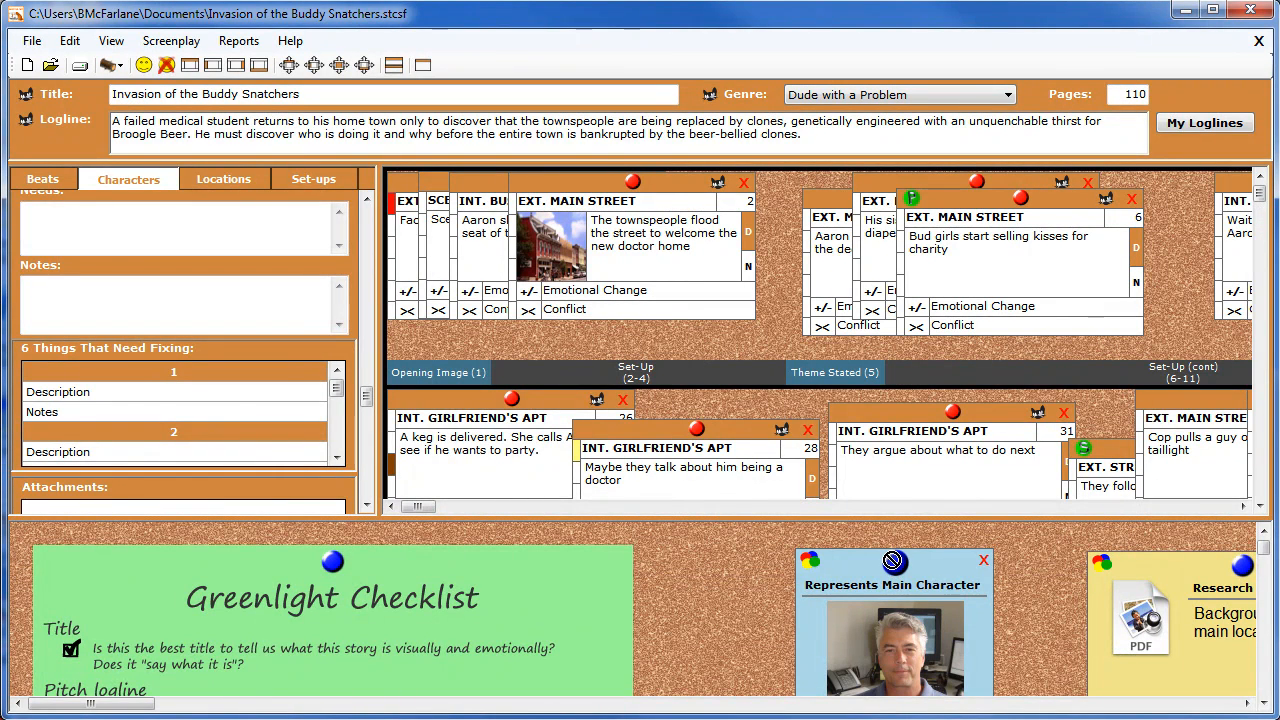
pyautogui.moveTo(875, 559); pyautogui.dragTo(243, 517)
pyautogui.moveTo(366, 404); pyautogui.dragTo(366, 218)
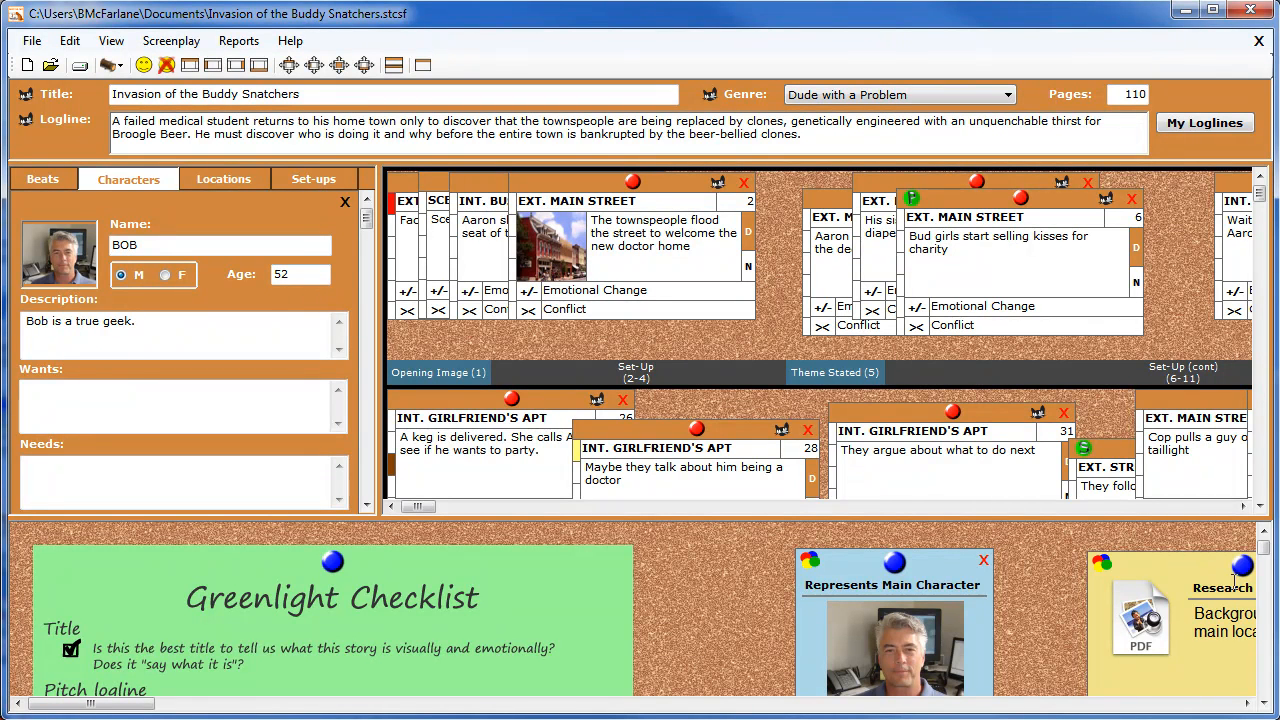
# - Attach the Research on City PDF note to BOB and make it the primary image
pyautogui.moveTo(367, 218); pyautogui.dragTo(370, 499)
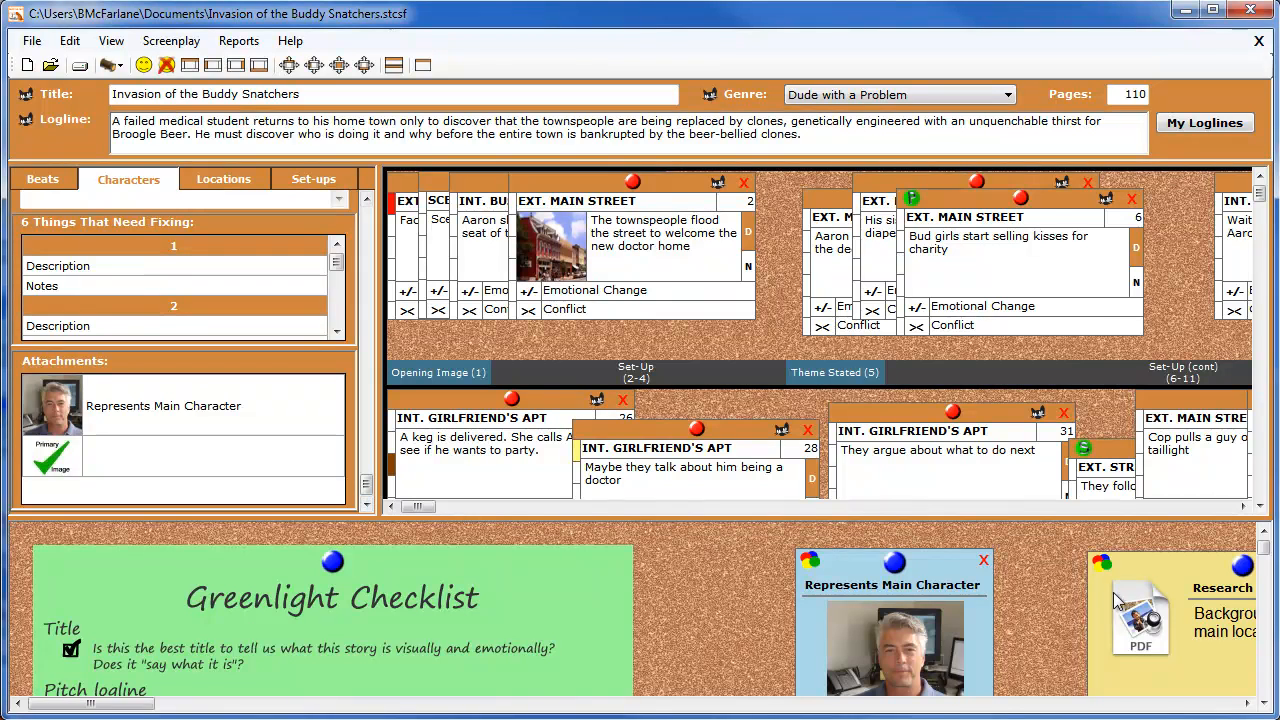
pyautogui.moveTo(1250, 570); pyautogui.dragTo(252, 487)
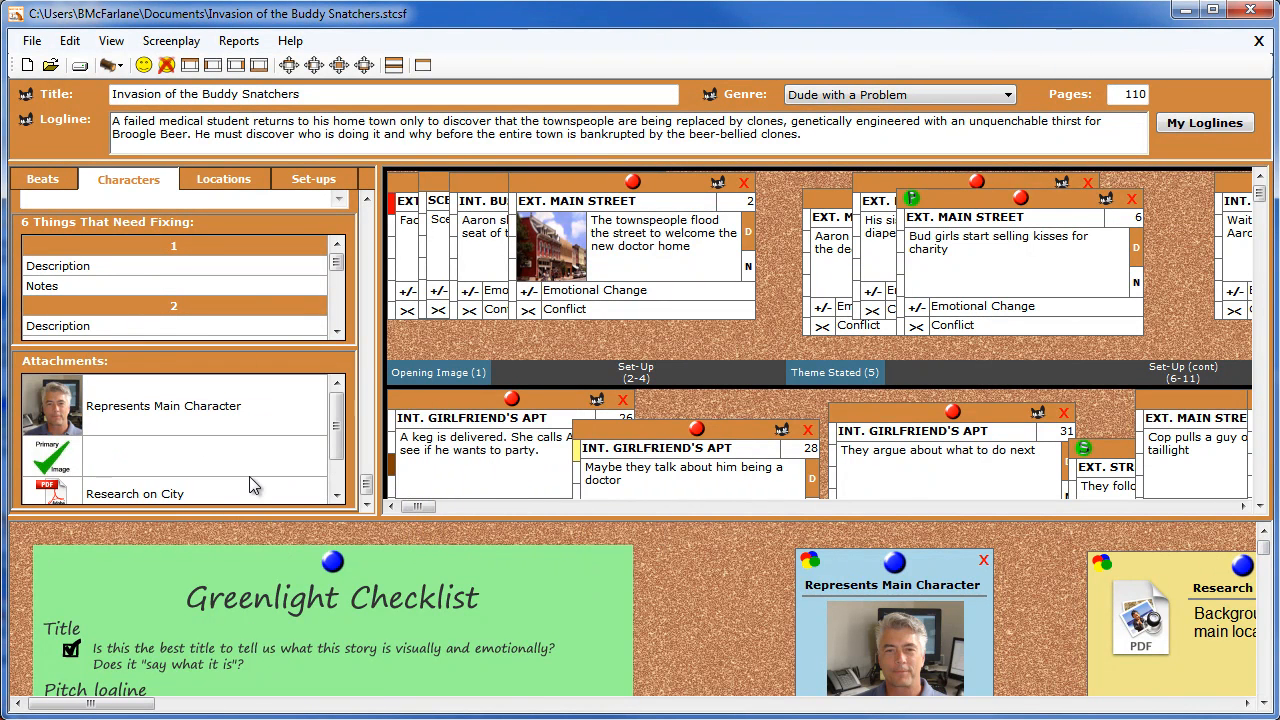
pyautogui.moveTo(337, 428); pyautogui.dragTo(335, 485)
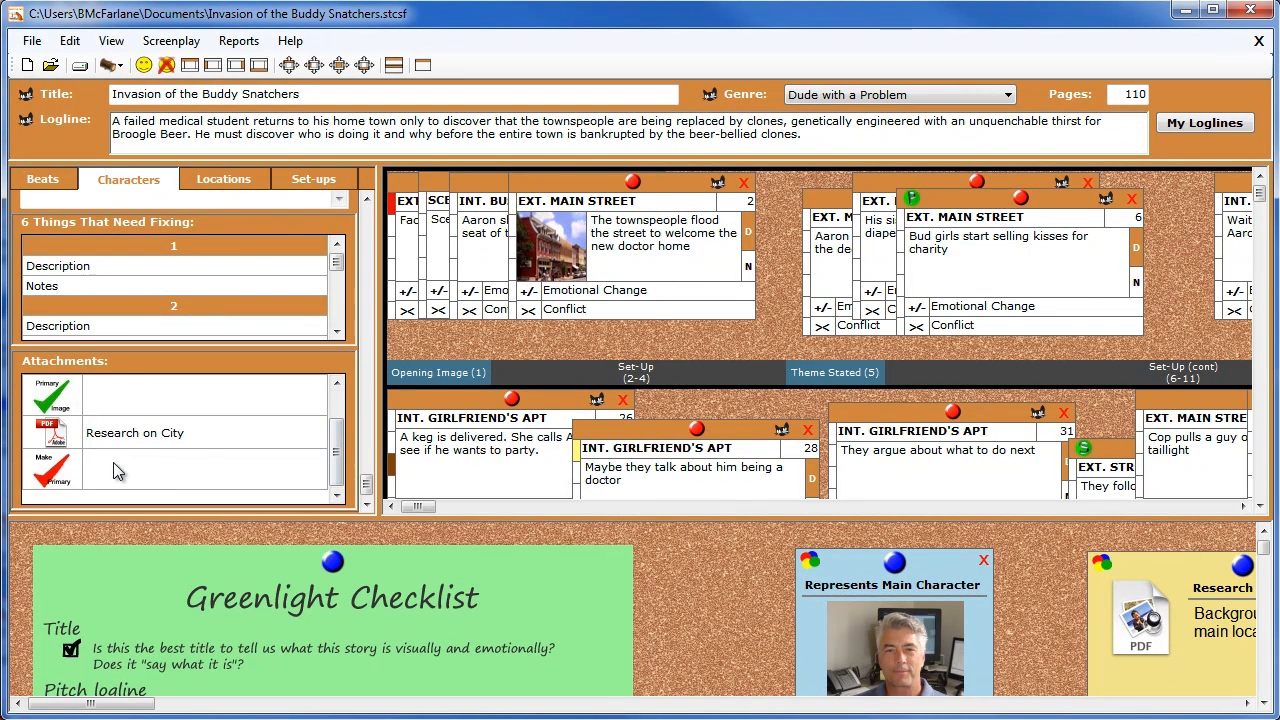
pyautogui.click(60, 470)
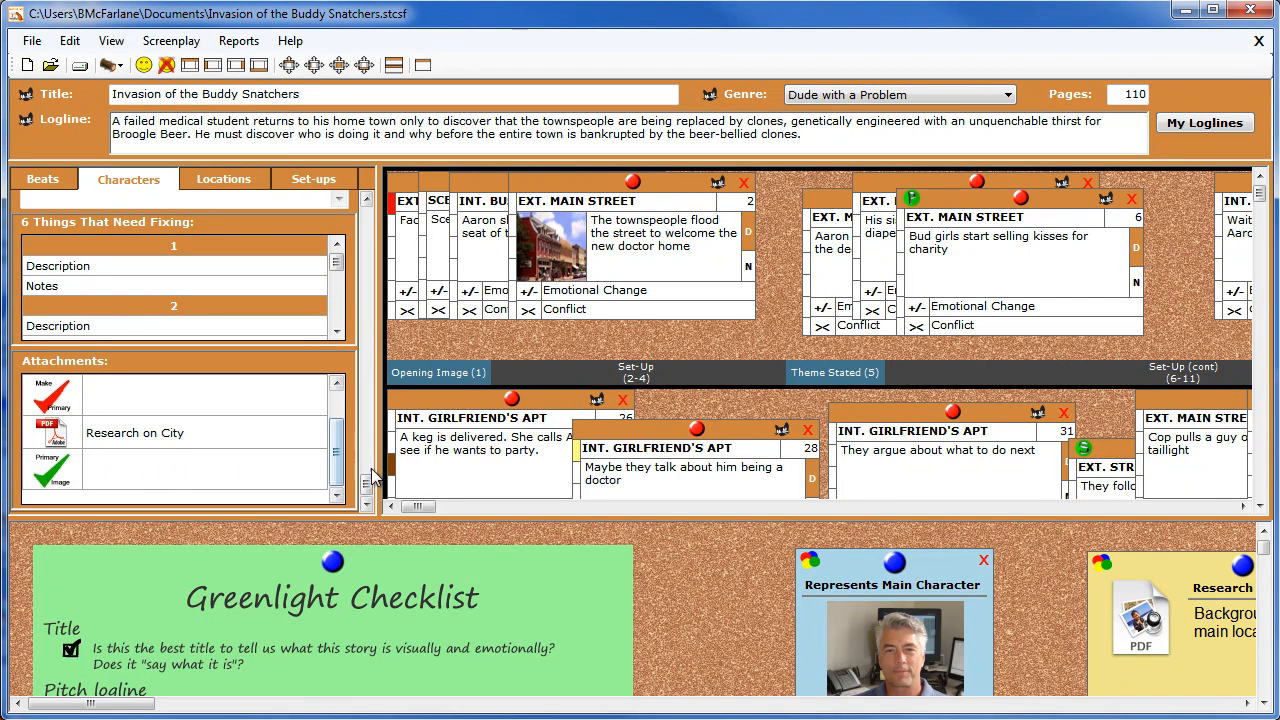
# - Make the "Represents Main Character" photo BOB's primary image again and remove the Research on City attachment
pyautogui.moveTo(366, 488)
pyautogui.mouseDown()
pyautogui.moveTo(368, 228)
pyautogui.moveTo(367, 485)
pyautogui.mouseUp()
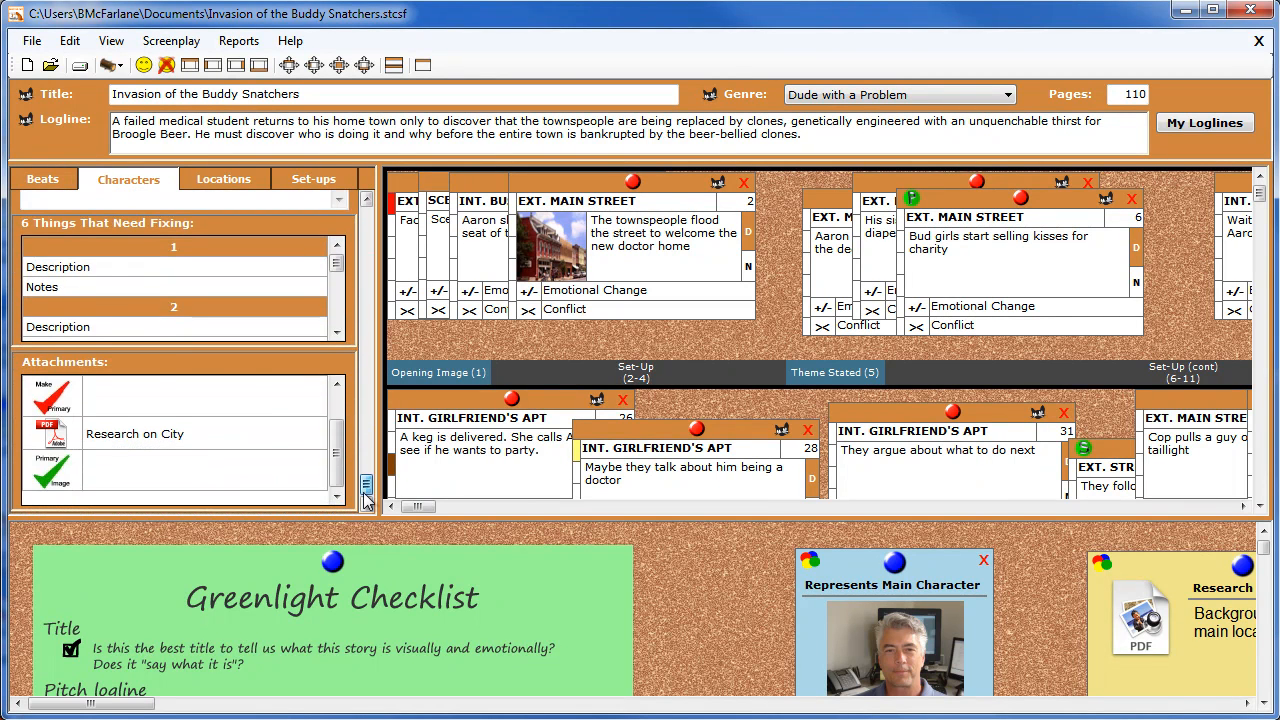
pyautogui.click(60, 396)
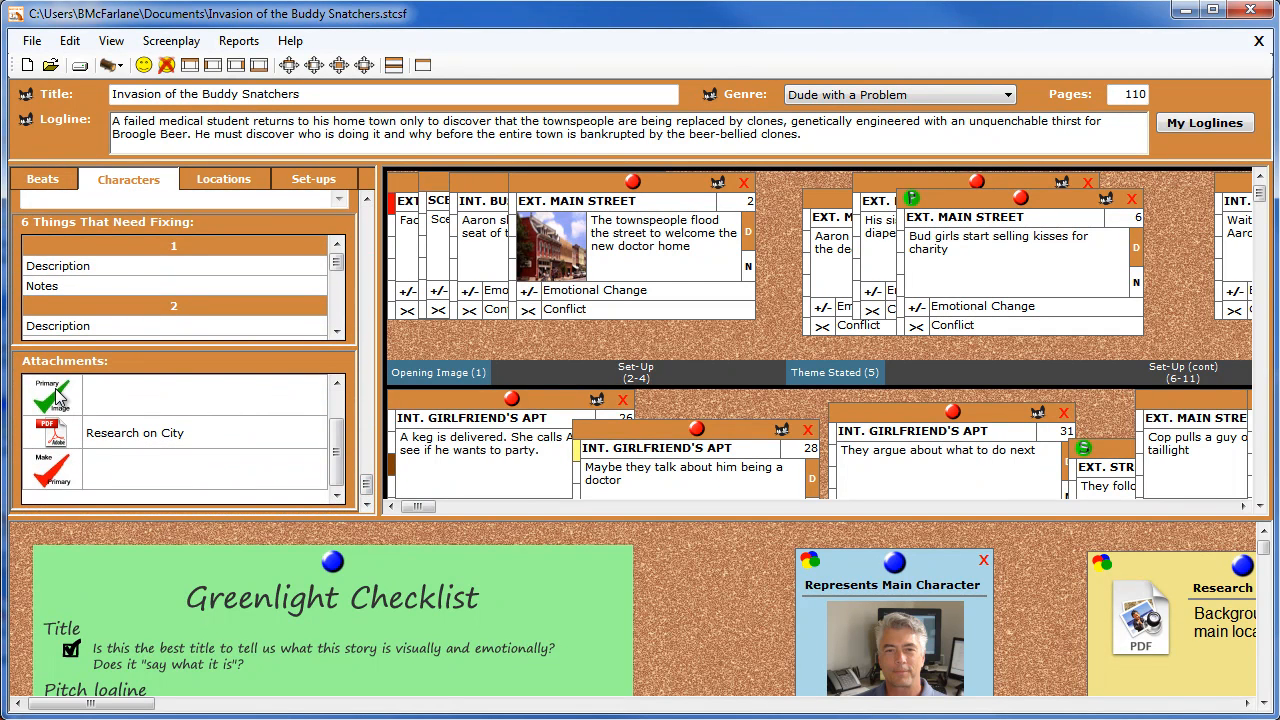
pyautogui.moveTo(366, 488); pyautogui.dragTo(367, 225)
pyautogui.moveTo(20, 557); pyautogui.dragTo(20, 558)
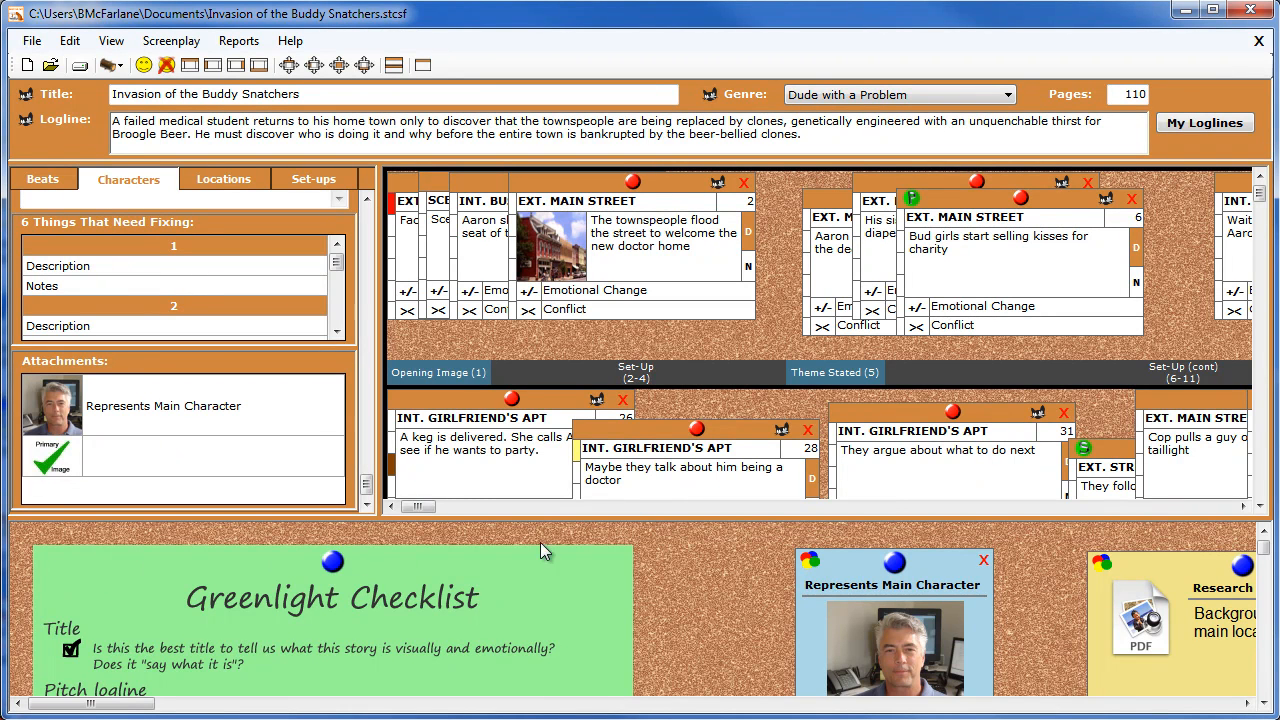
# - Close BOB's character details and assign BOB to the EXT. MAIN STREET scene card numbered 2
pyautogui.moveTo(366, 484); pyautogui.dragTo(360, 200)
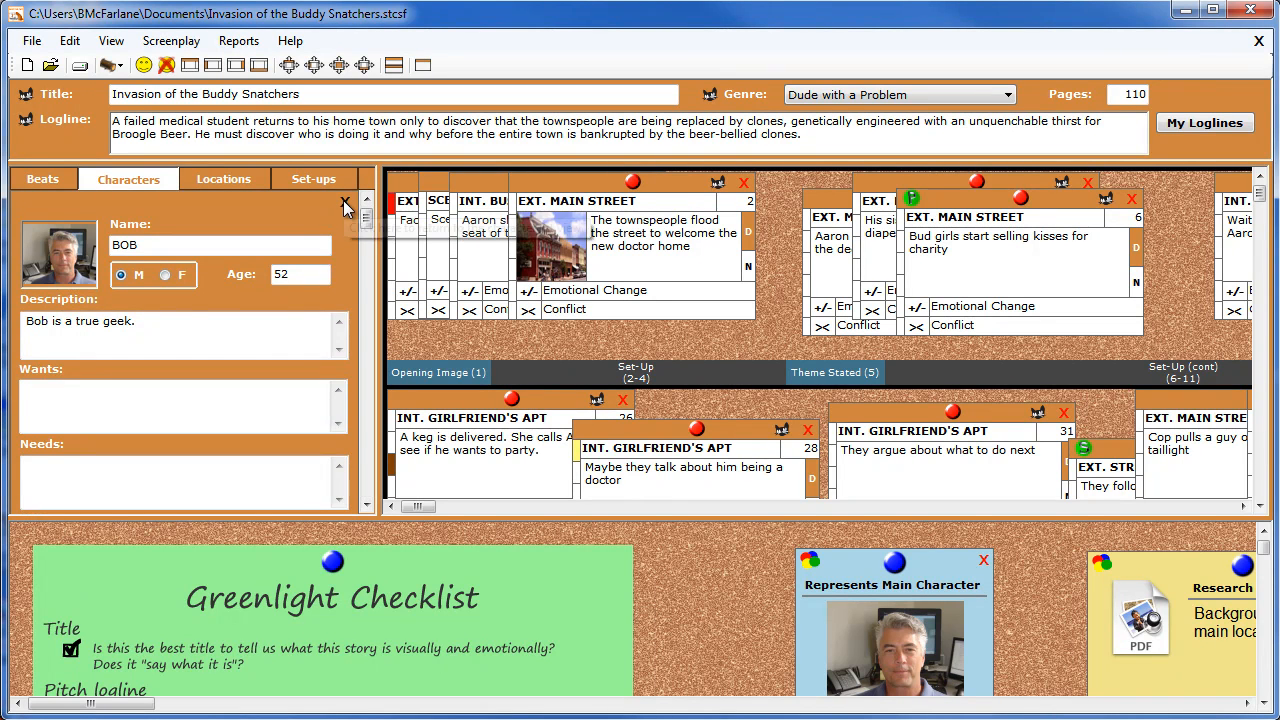
pyautogui.click(345, 202)
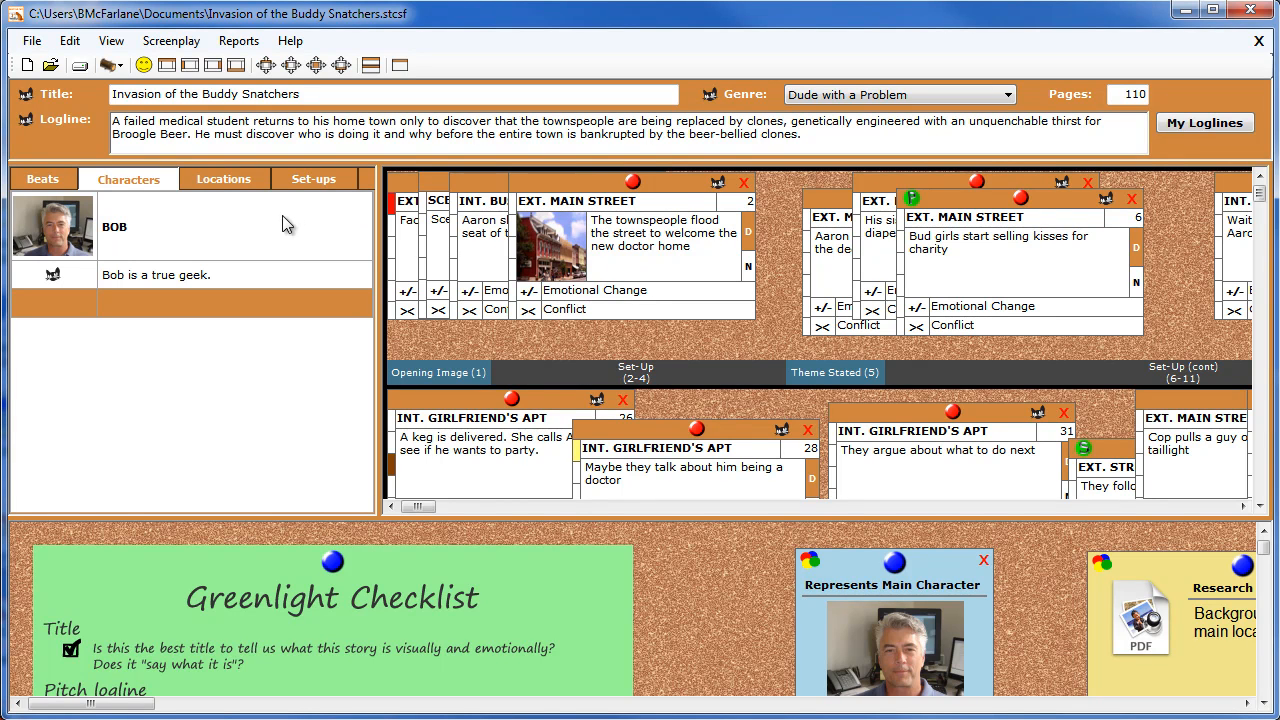
pyautogui.moveTo(140, 236); pyautogui.dragTo(672, 249)
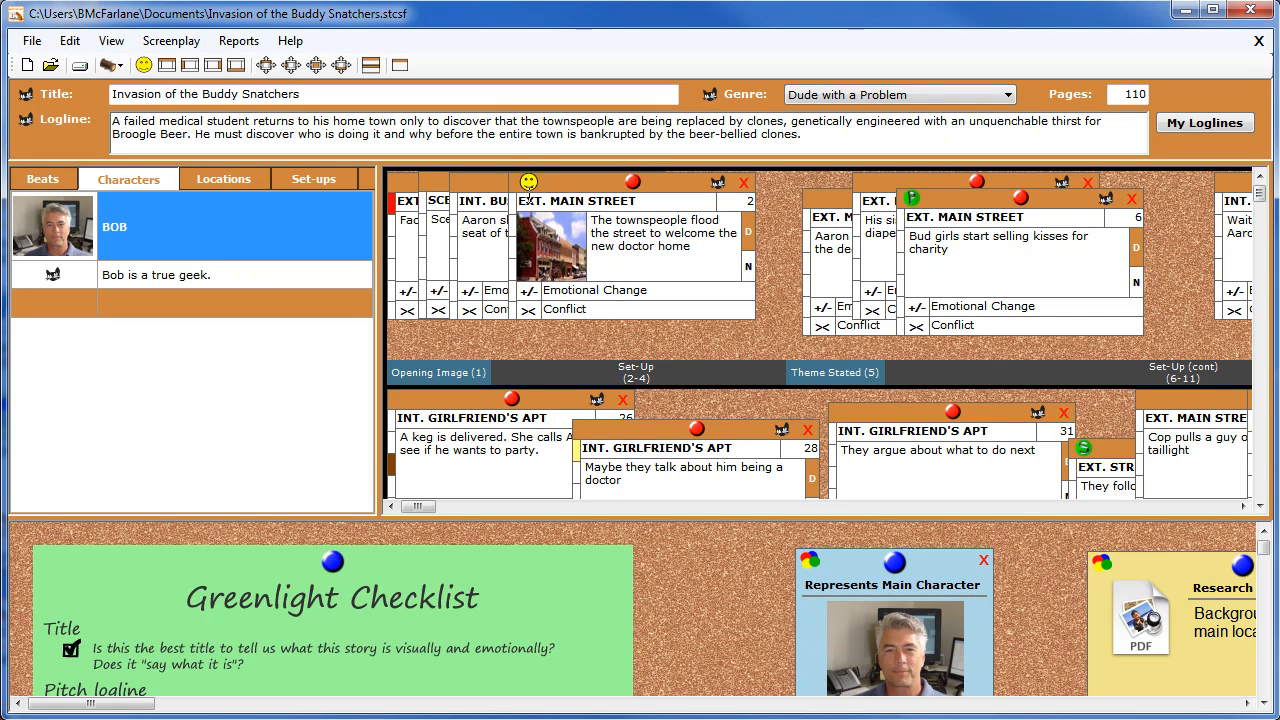
pyautogui.moveTo(528, 187)
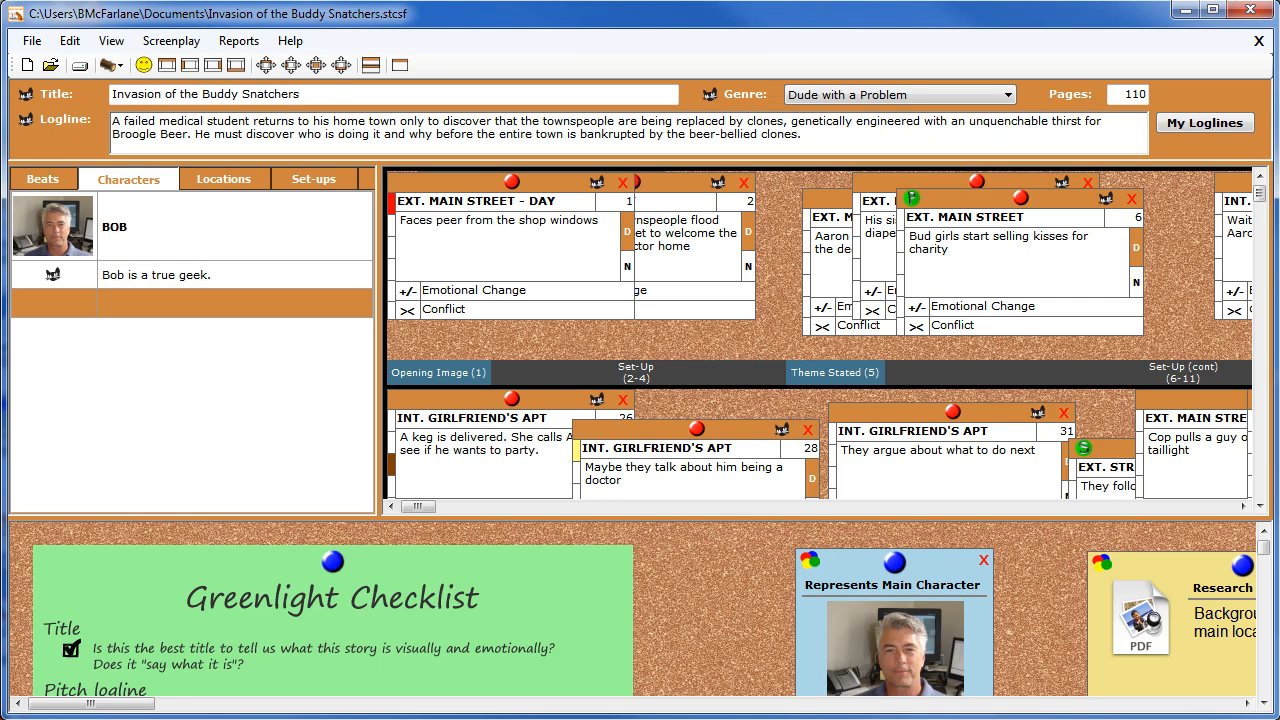
# - Reopen BOB's character details, remove the "Represents Main Character" attachment, and return to the character list
pyautogui.doubleClick(298, 236)
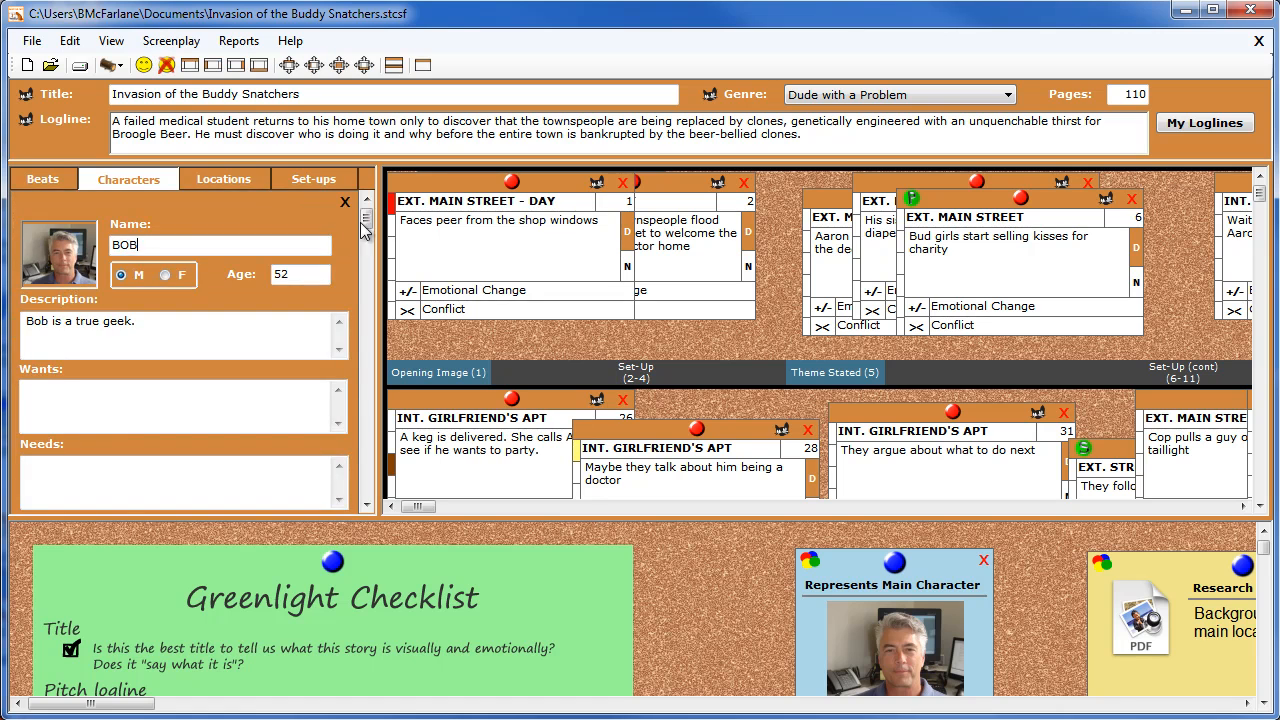
pyautogui.moveTo(370, 214); pyautogui.dragTo(367, 488)
pyautogui.moveTo(46, 408); pyautogui.dragTo(28, 589)
pyautogui.moveTo(370, 492); pyautogui.dragTo(367, 205)
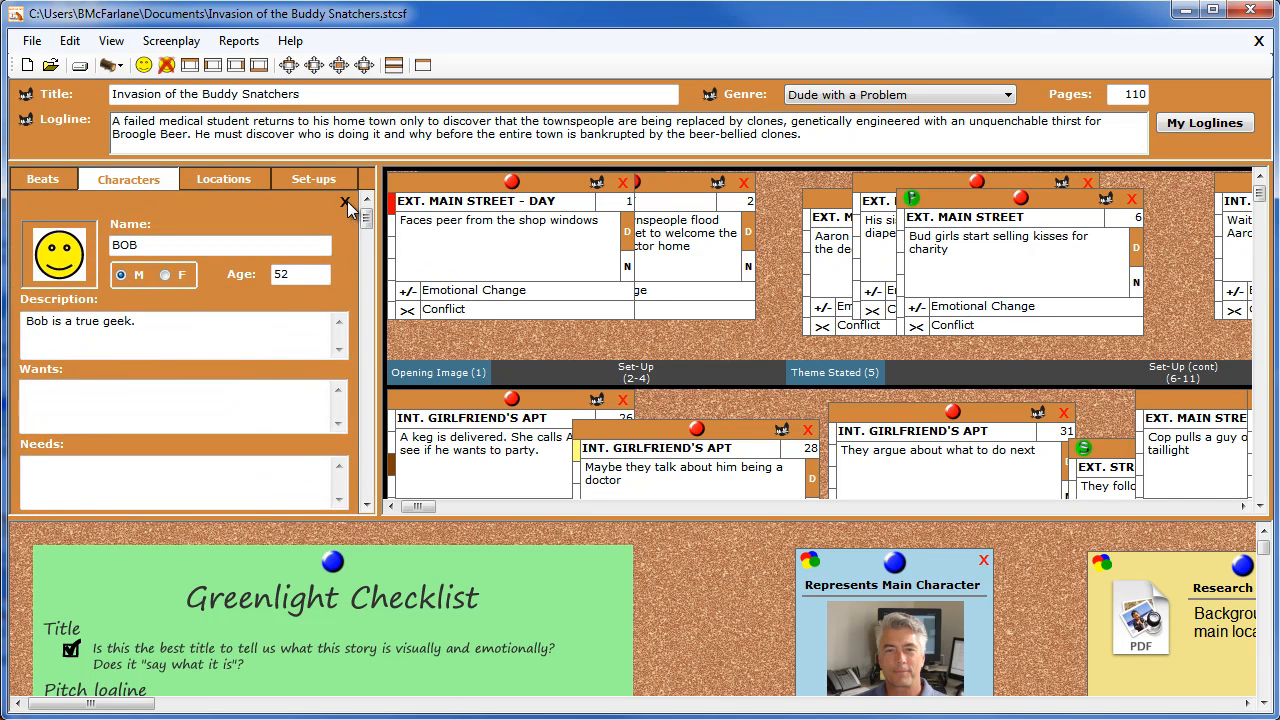
pyautogui.click(349, 216)
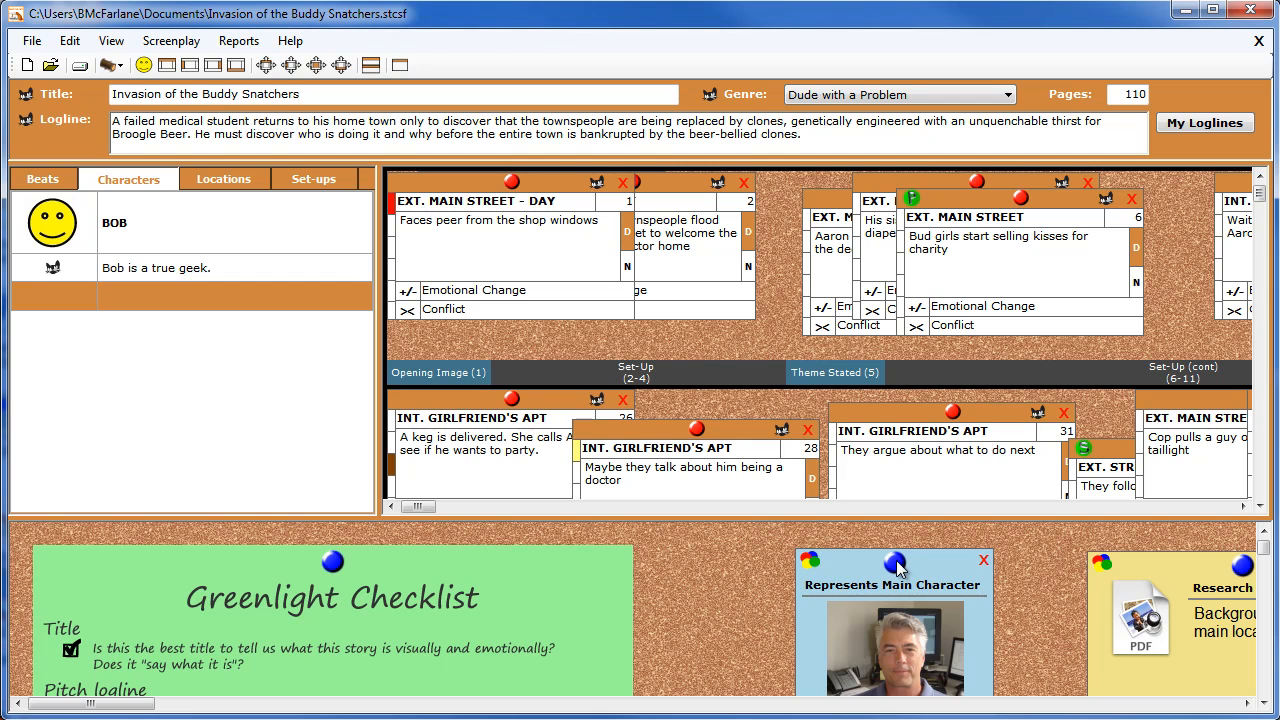
# - Attach the "Represents Main Character" photo note directly to BOB in the character list
pyautogui.moveTo(885, 568); pyautogui.dragTo(232, 272)
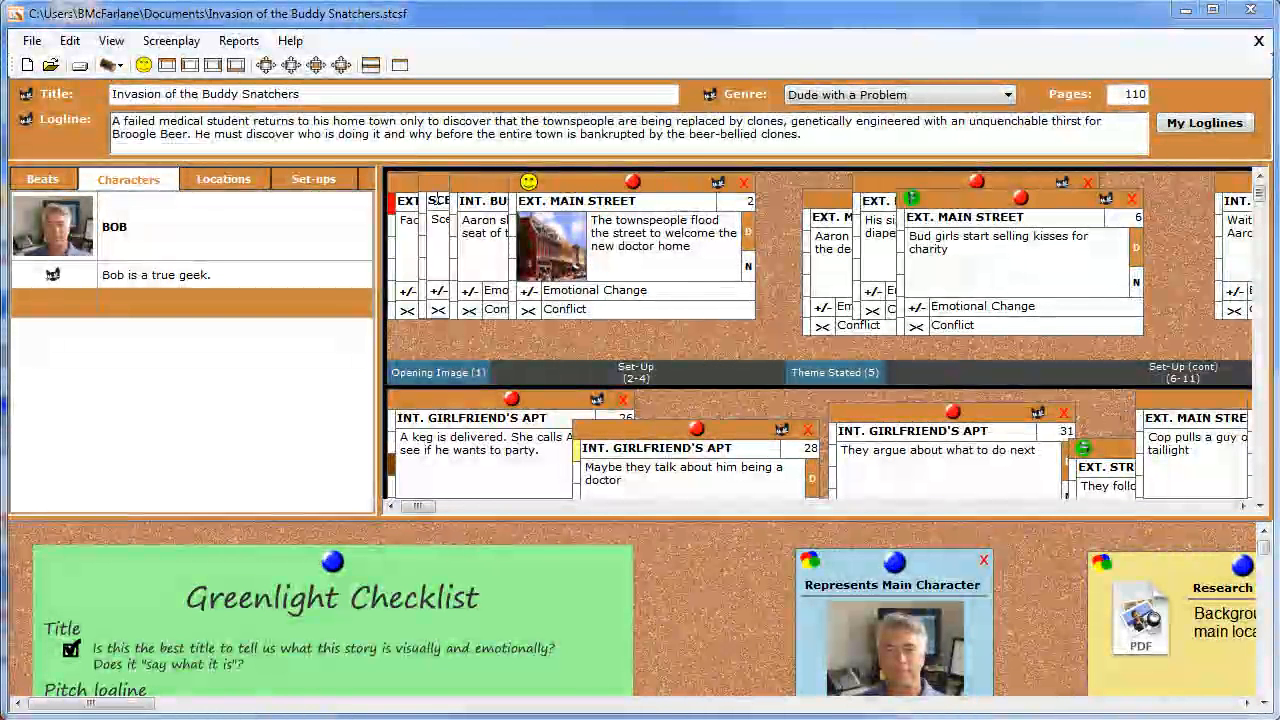
# - Add a new location named MAIN STREET to the screenplay's empty location list
pyautogui.click(245, 184)
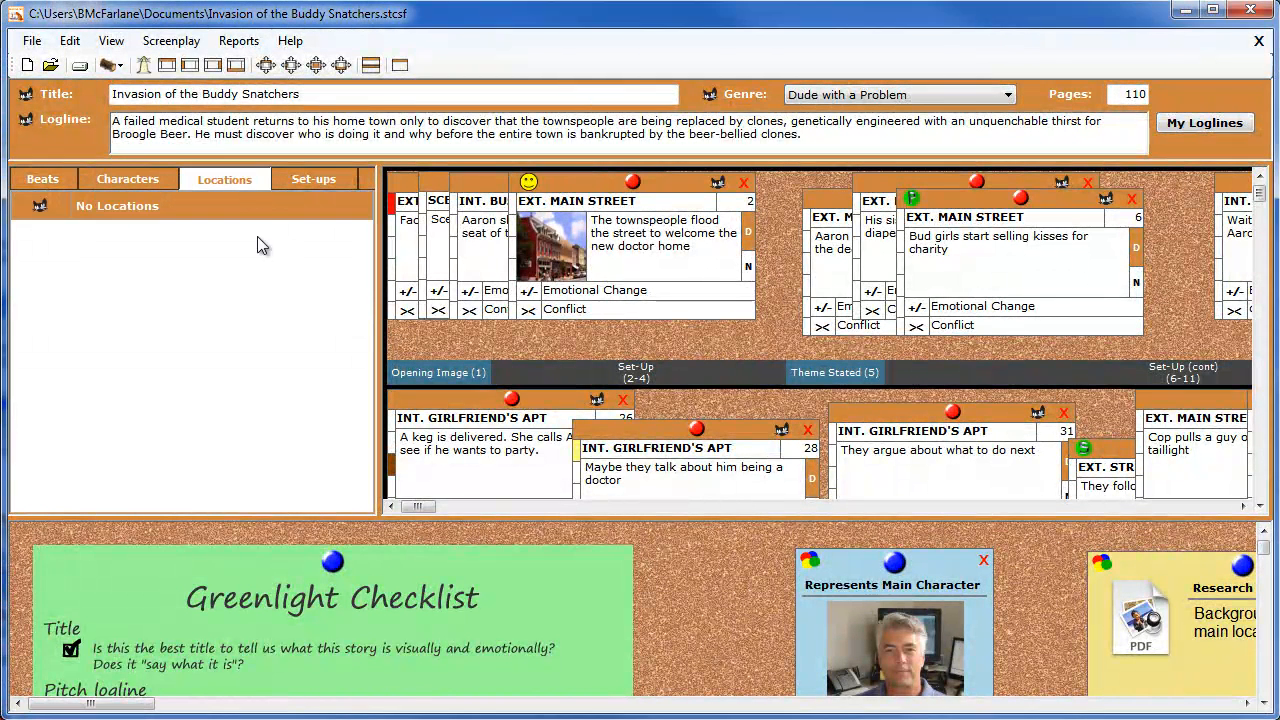
pyautogui.click(143, 65)
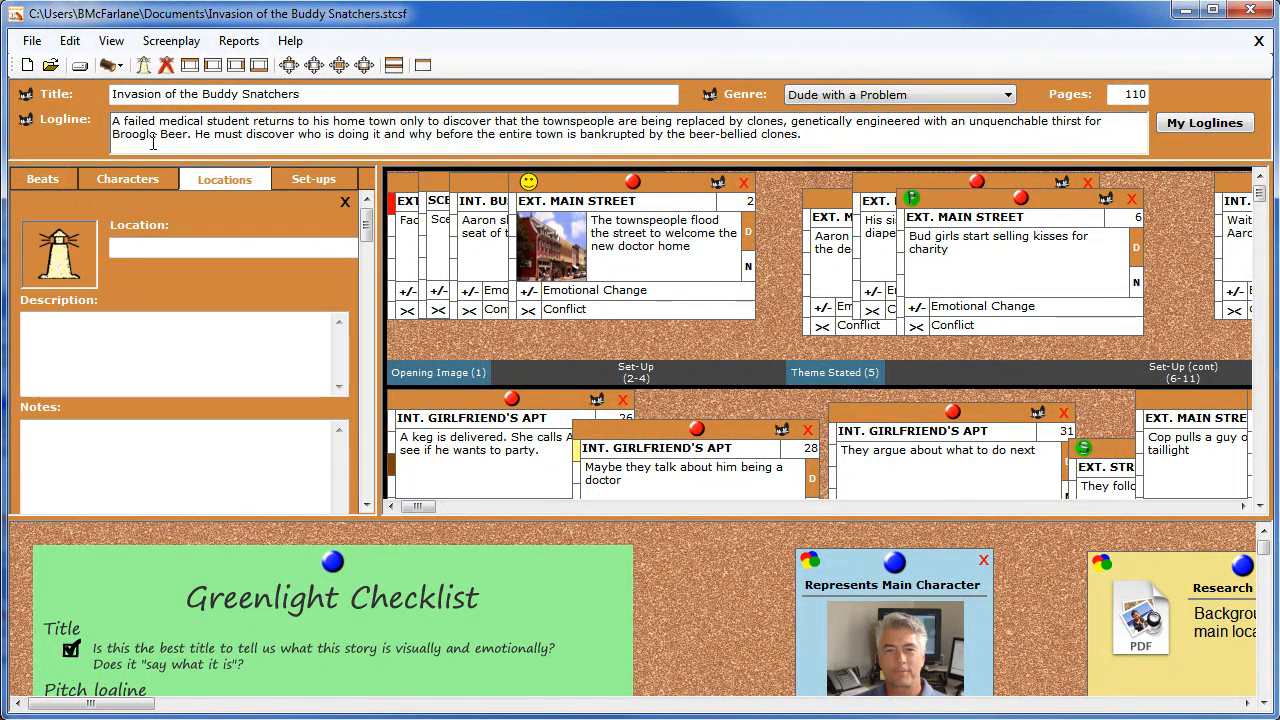
pyautogui.write('Ma')
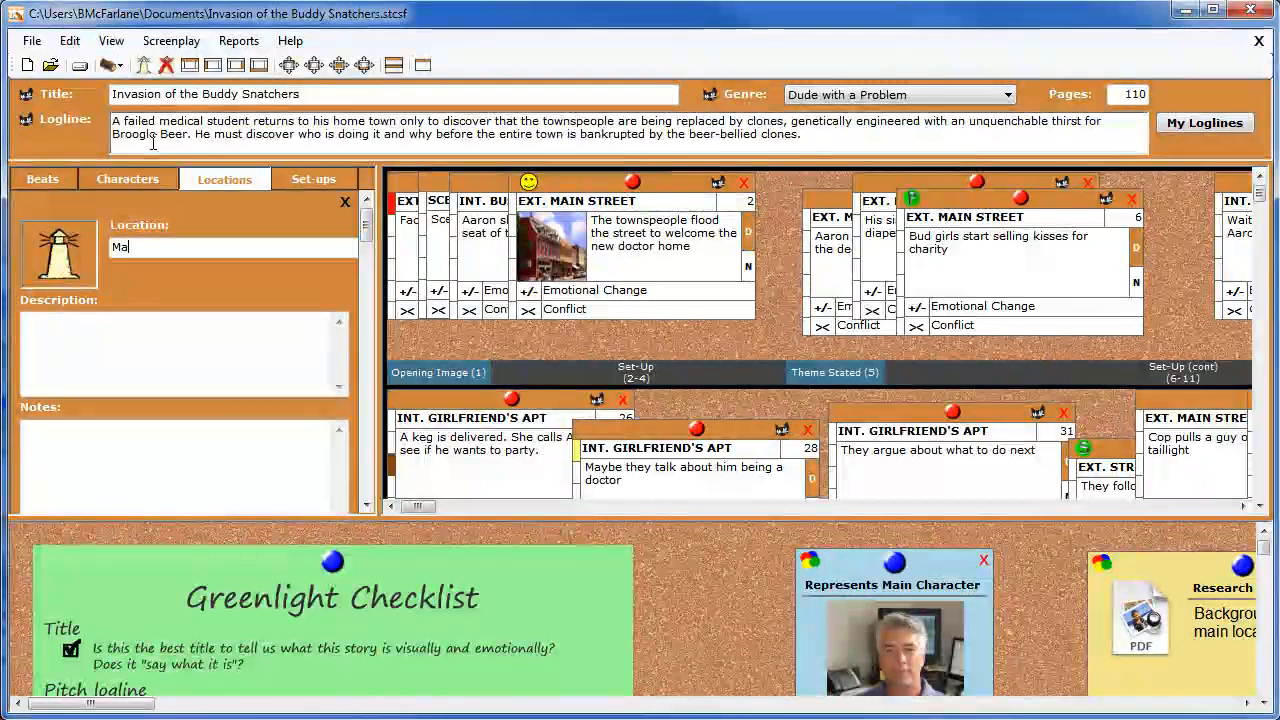
pyautogui.write('in street')
pyautogui.press('Tab')
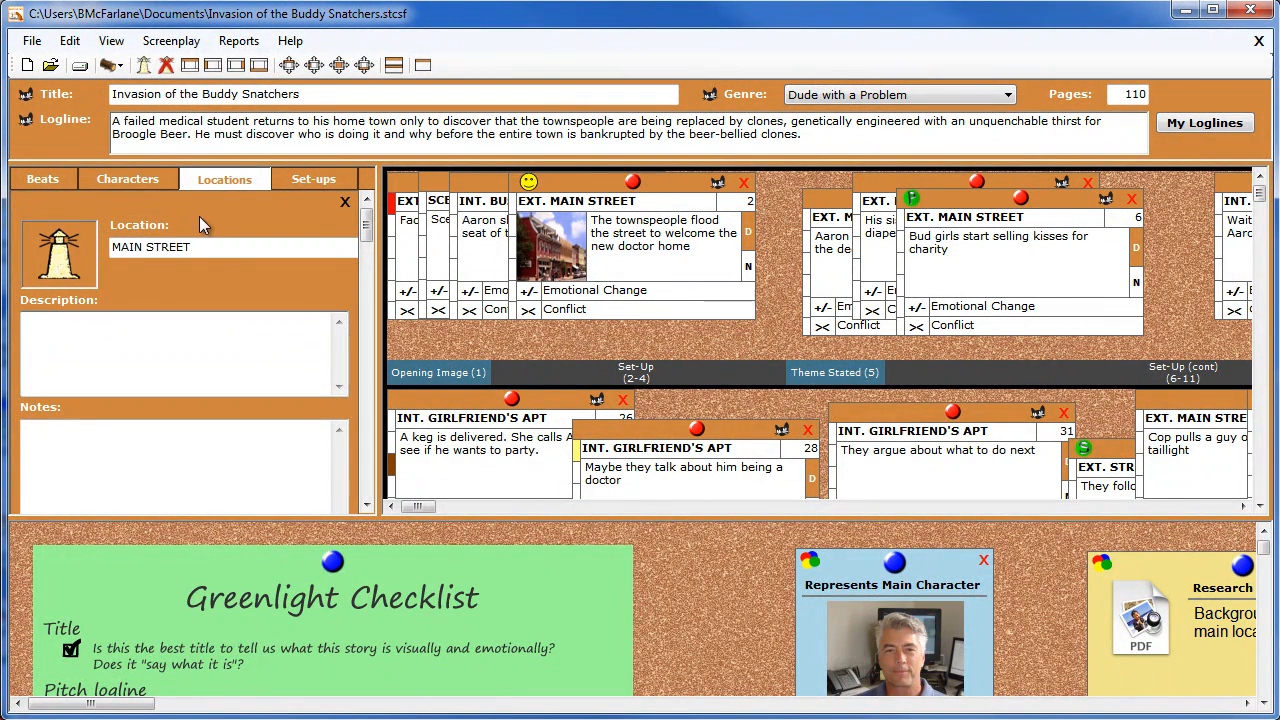
# - Attach the Main Street photo note from the lower corkboard to the MAIN STREET location's attachments
pyautogui.moveTo(366, 224); pyautogui.dragTo(368, 490)
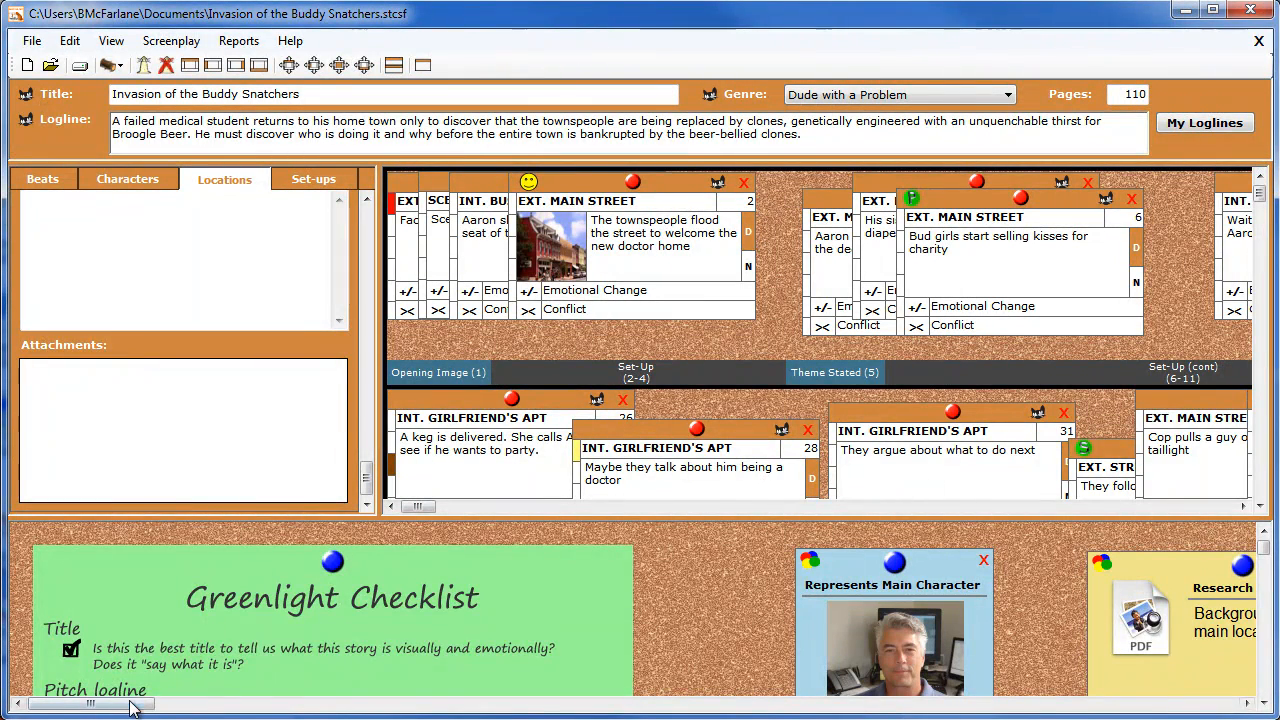
pyautogui.moveTo(140, 704); pyautogui.dragTo(855, 700)
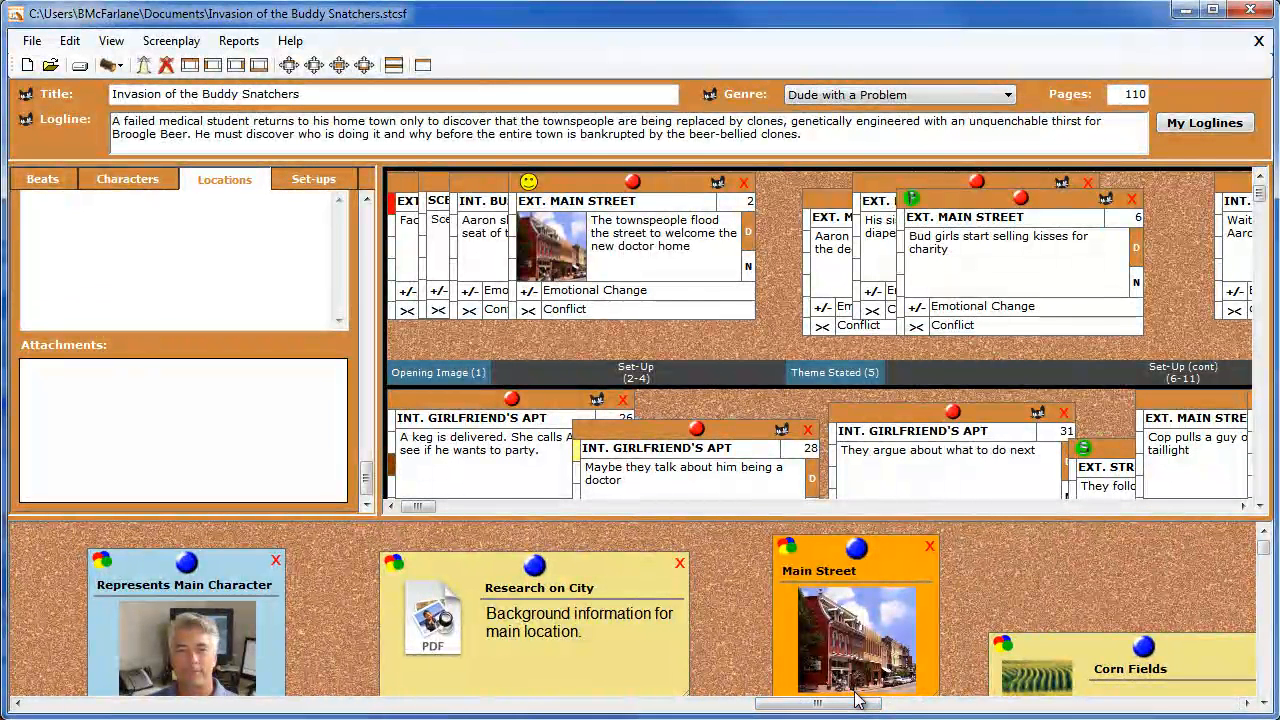
pyautogui.moveTo(866, 558); pyautogui.dragTo(251, 443)
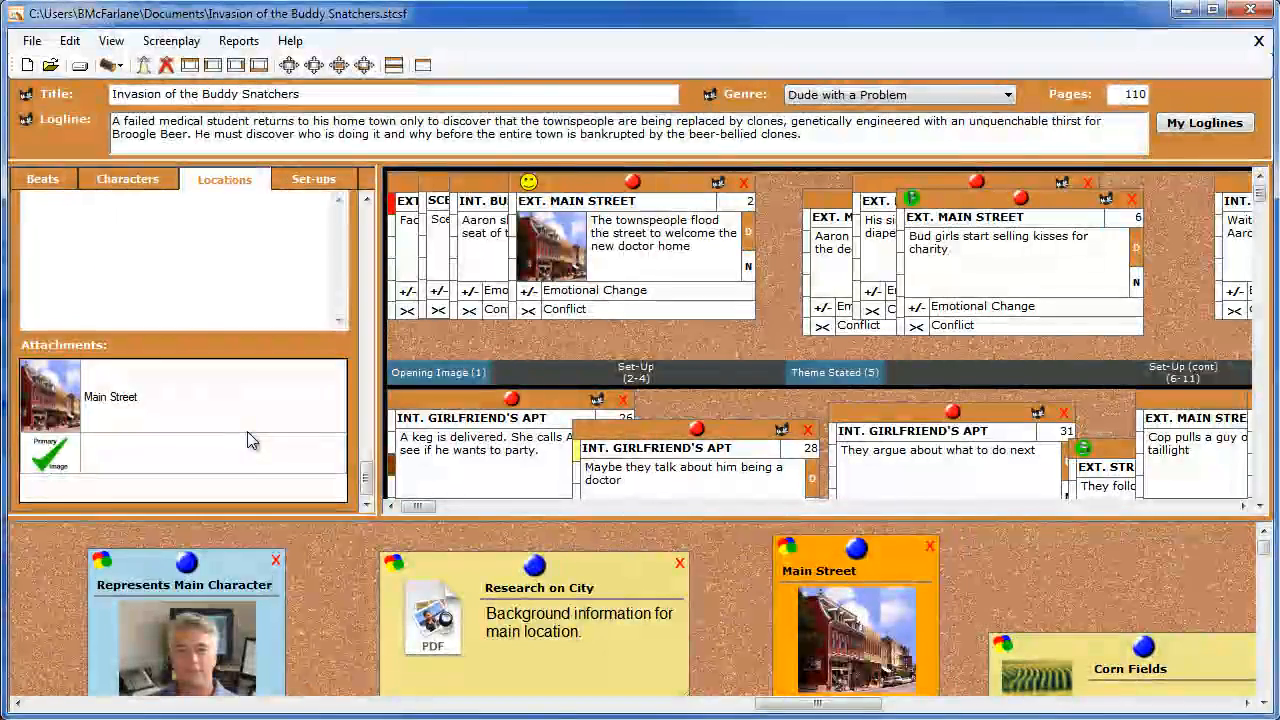
# - Close the MAIN STREET location details and assign the location to the EXT. MAIN STREET scene card numbered 6
pyautogui.moveTo(366, 486); pyautogui.dragTo(340, 291)
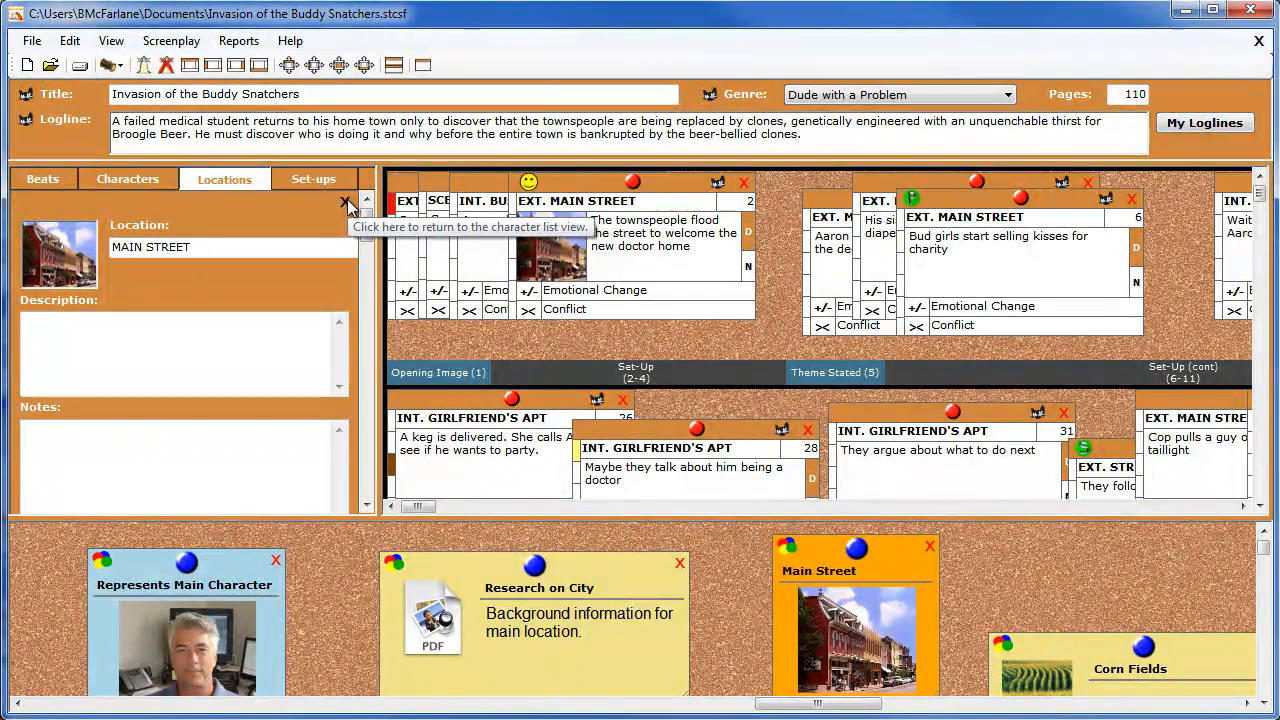
pyautogui.click(346, 203)
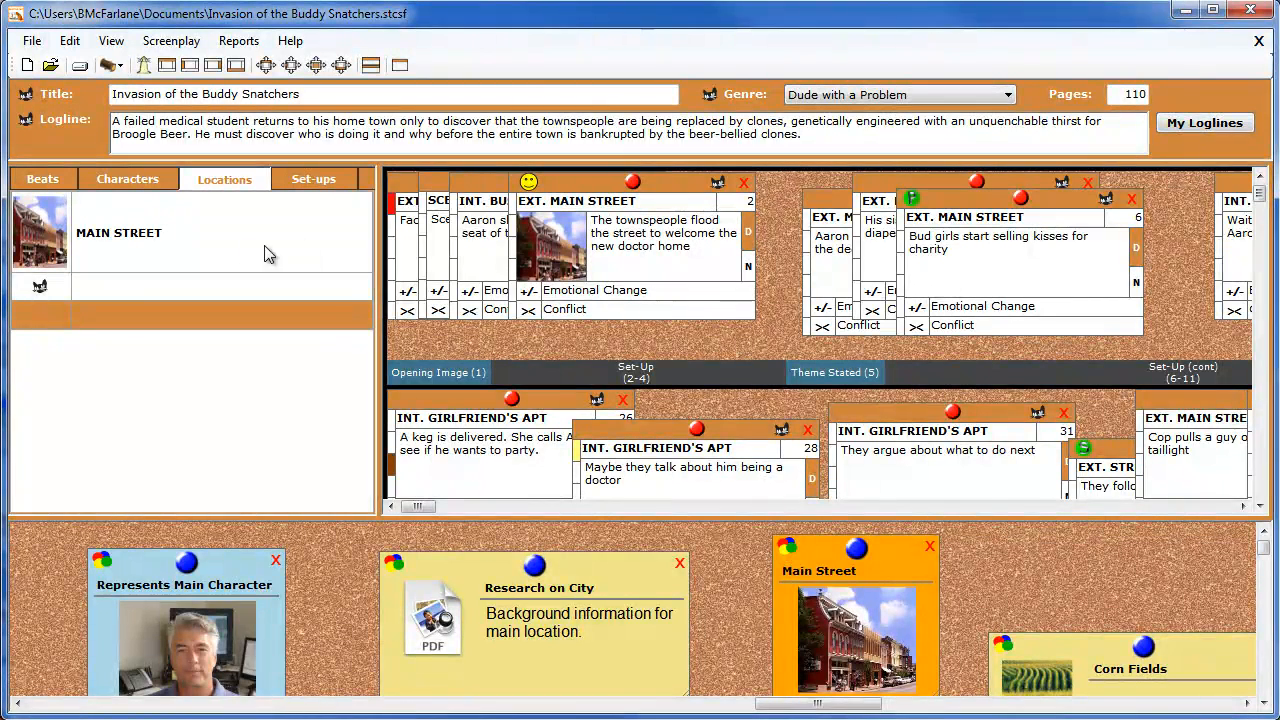
pyautogui.moveTo(210, 238); pyautogui.dragTo(1010, 287)
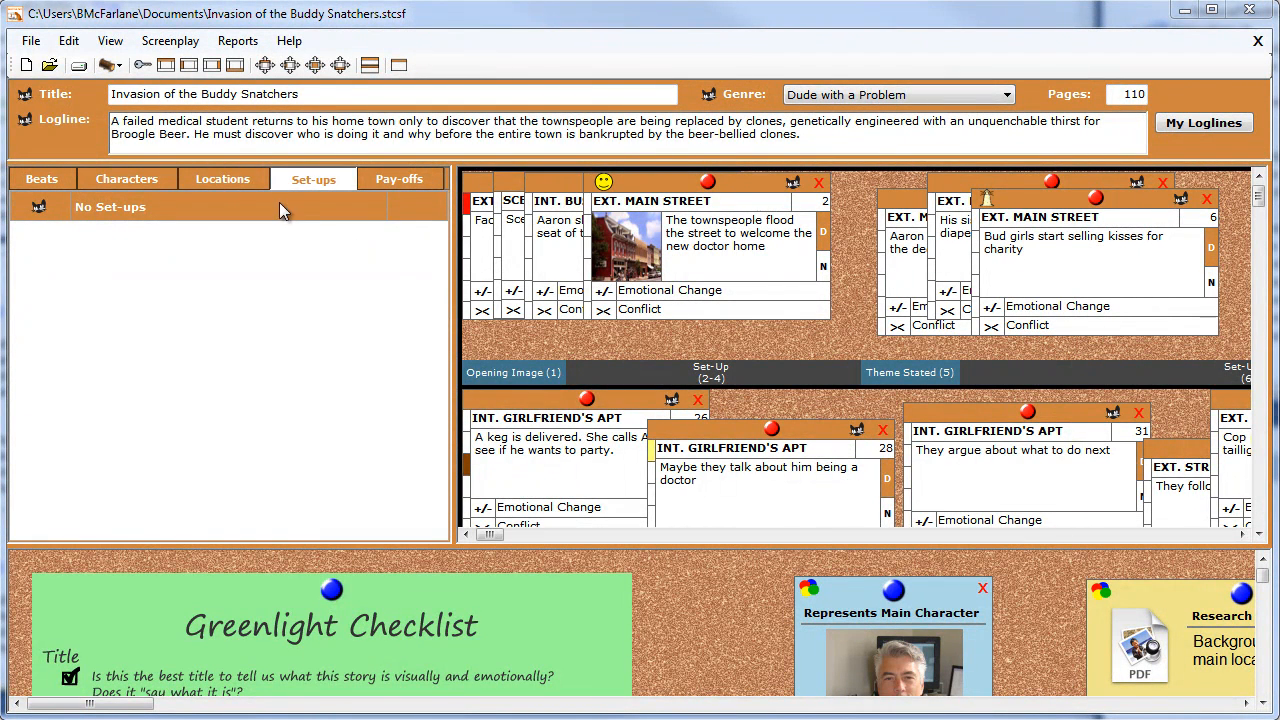
# - Add a new set-up reading "Bob practices at a shooting range."
pyautogui.click(143, 66)
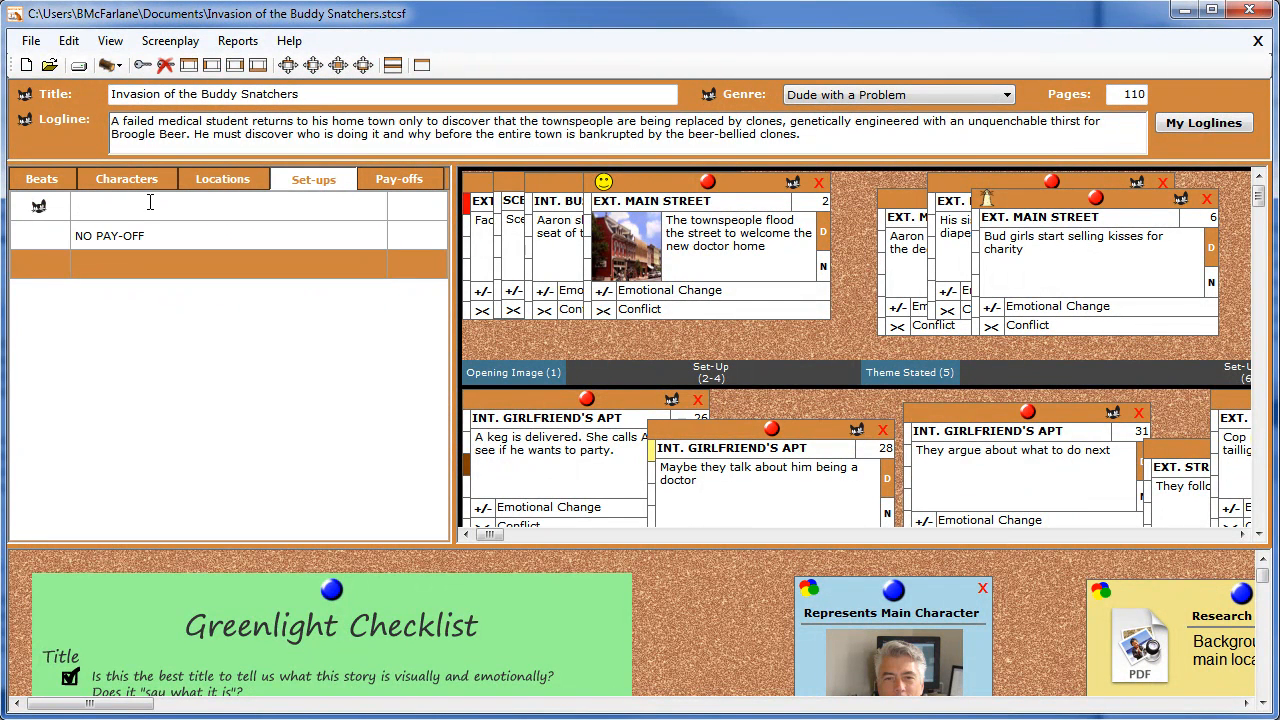
pyautogui.write('ctic')
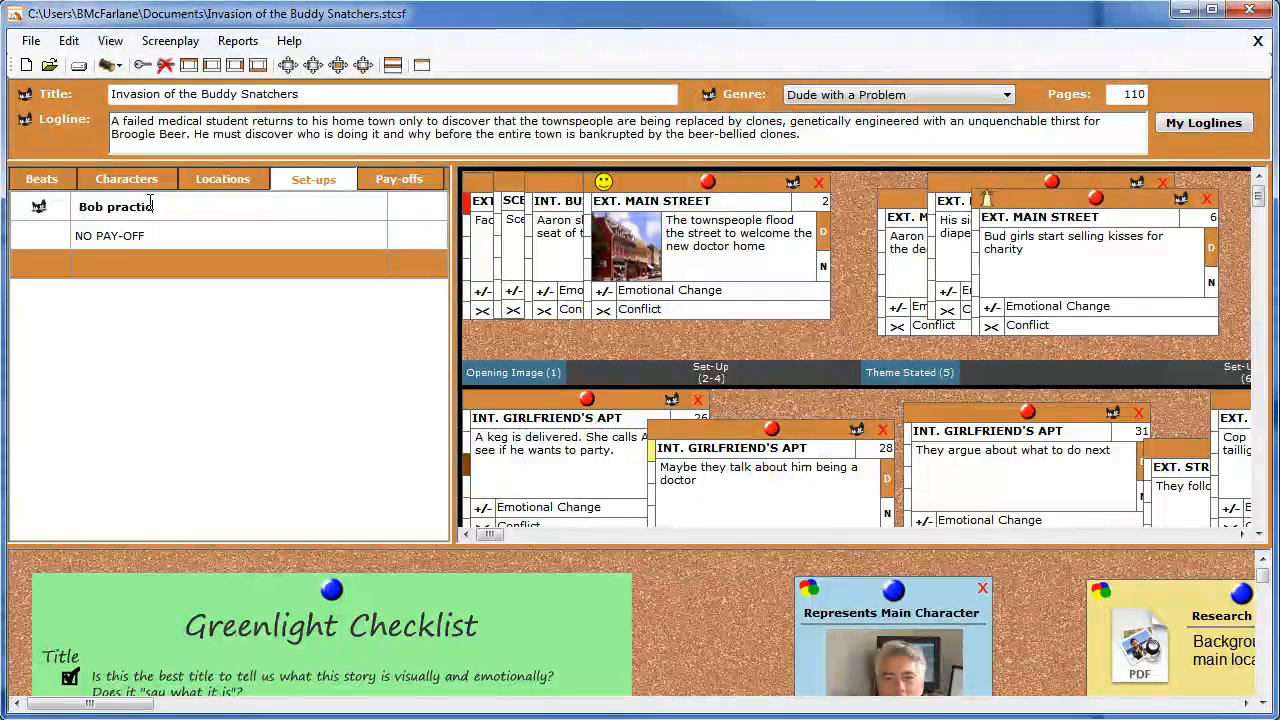
pyautogui.write('es at a shooting range.')
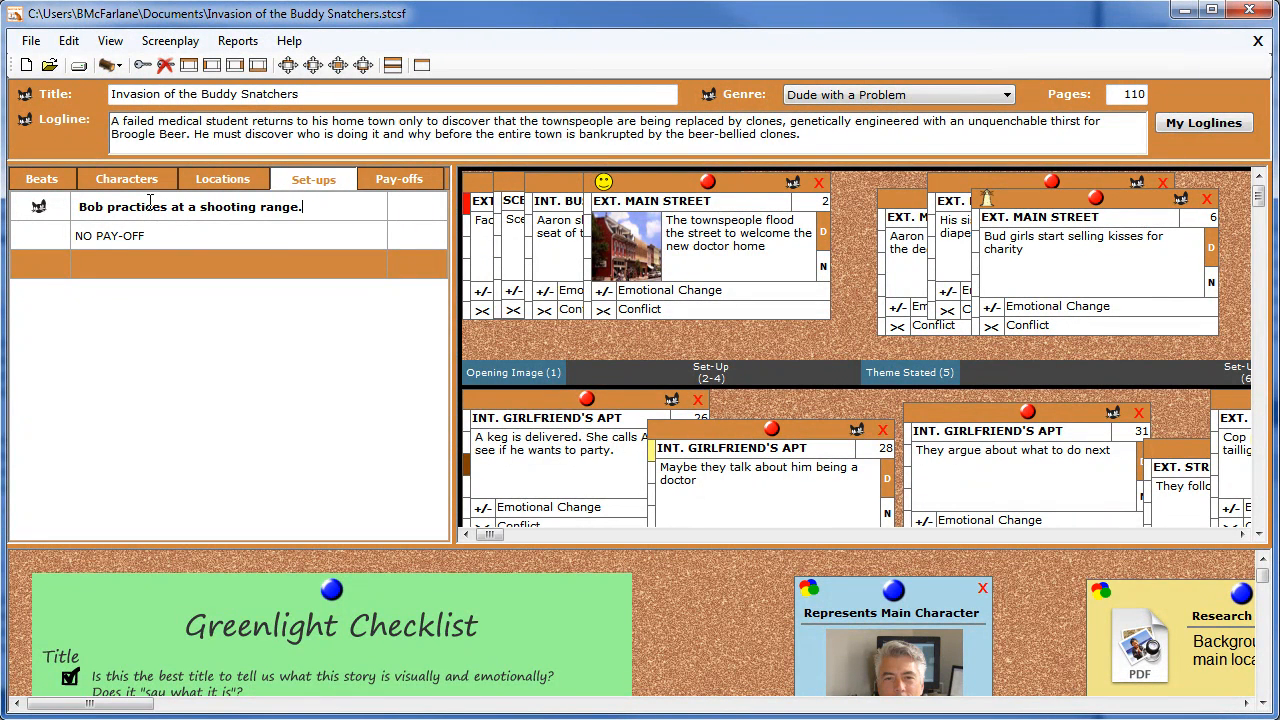
pyautogui.press('Return')
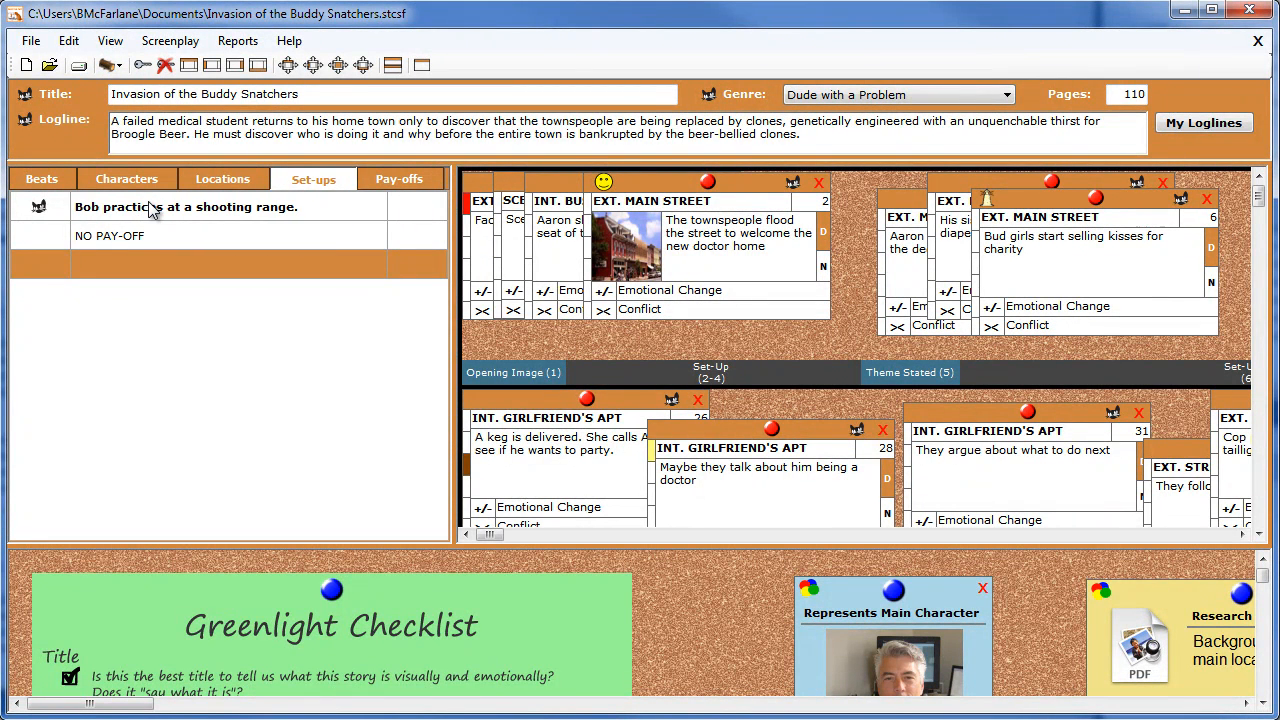
# - Add a new pay-off reading "Bob shoots bad guy between the eyes."
pyautogui.click(396, 178)
pyautogui.click(187, 66)
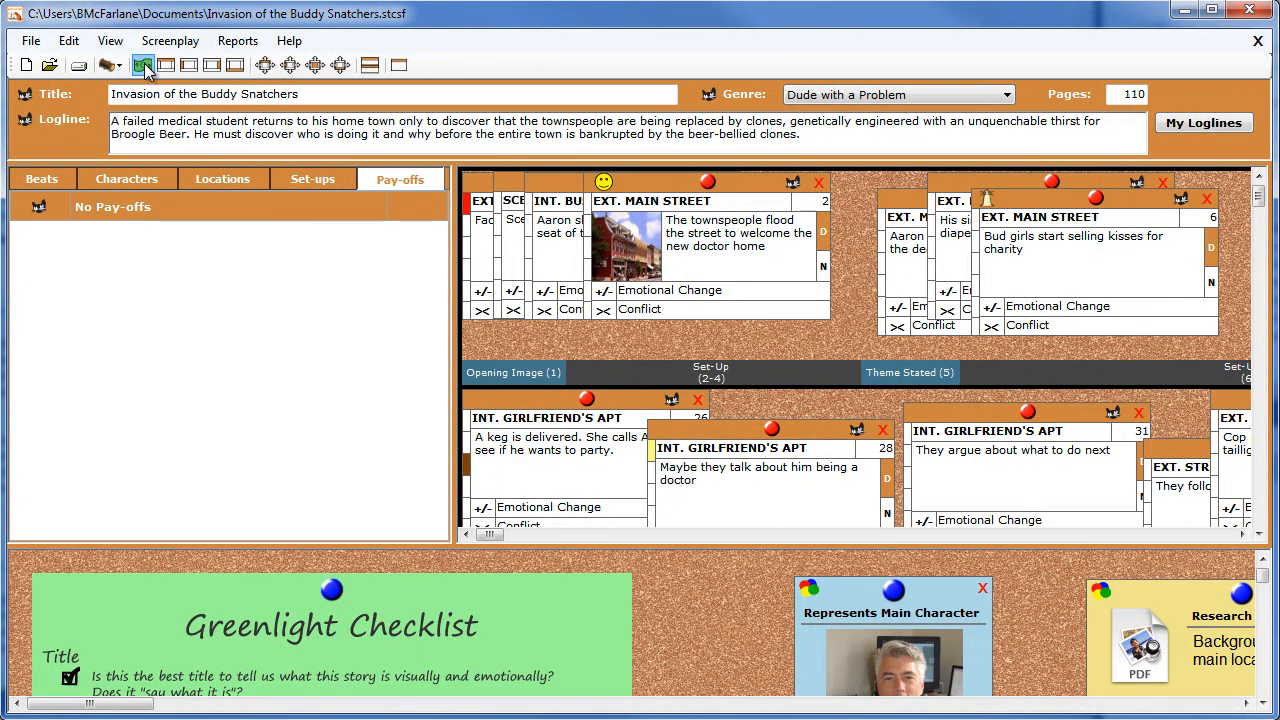
pyautogui.write('Bob sh')
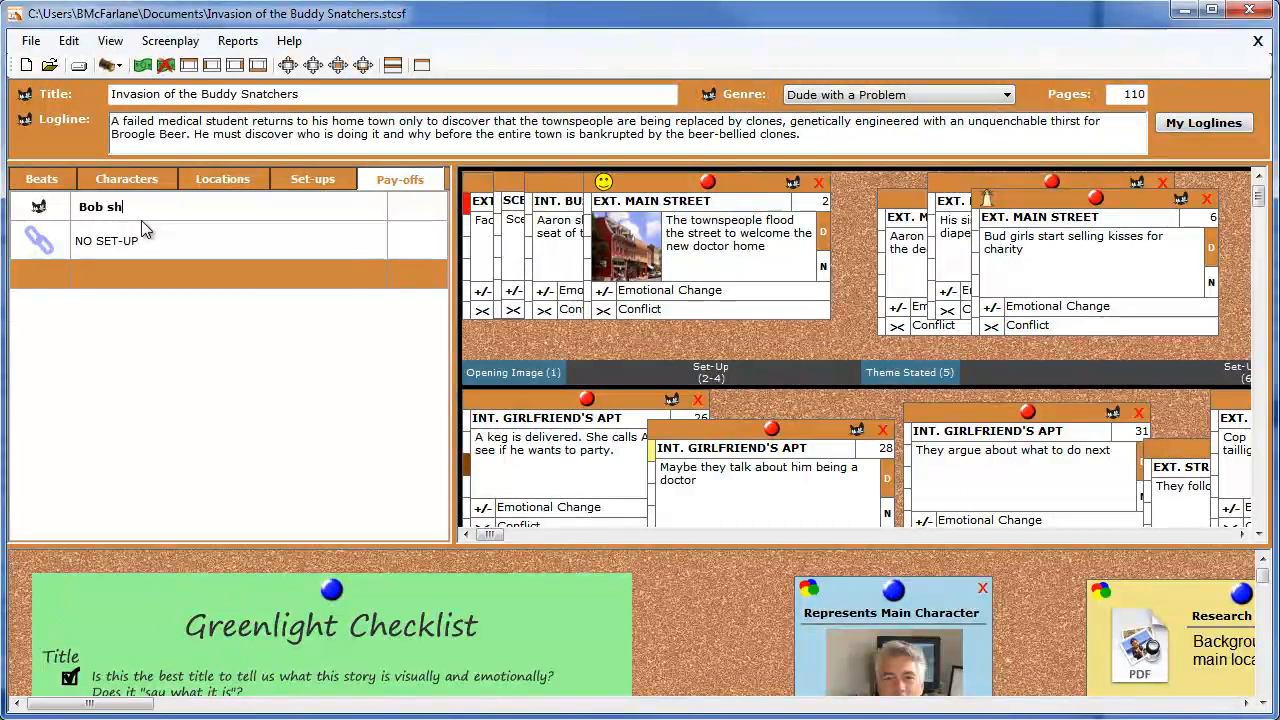
pyautogui.write('oots bad guy between')
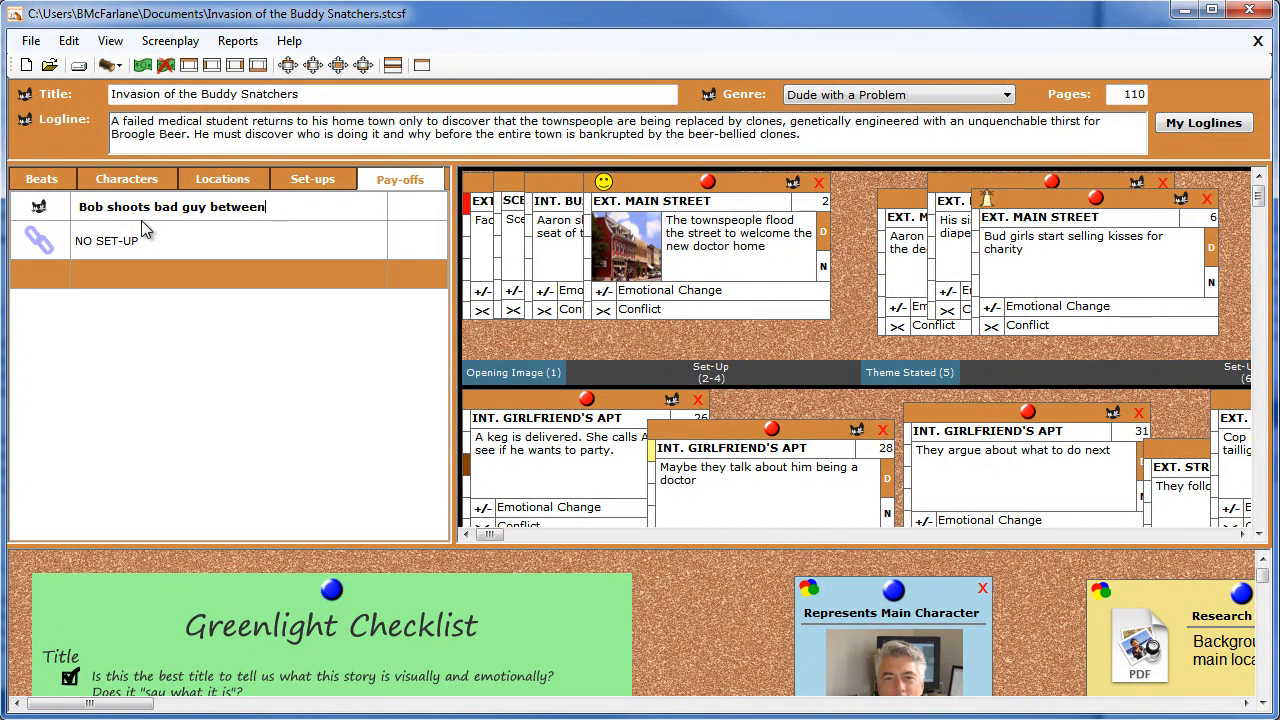
pyautogui.write(' the eyes.')
pyautogui.press('Return')
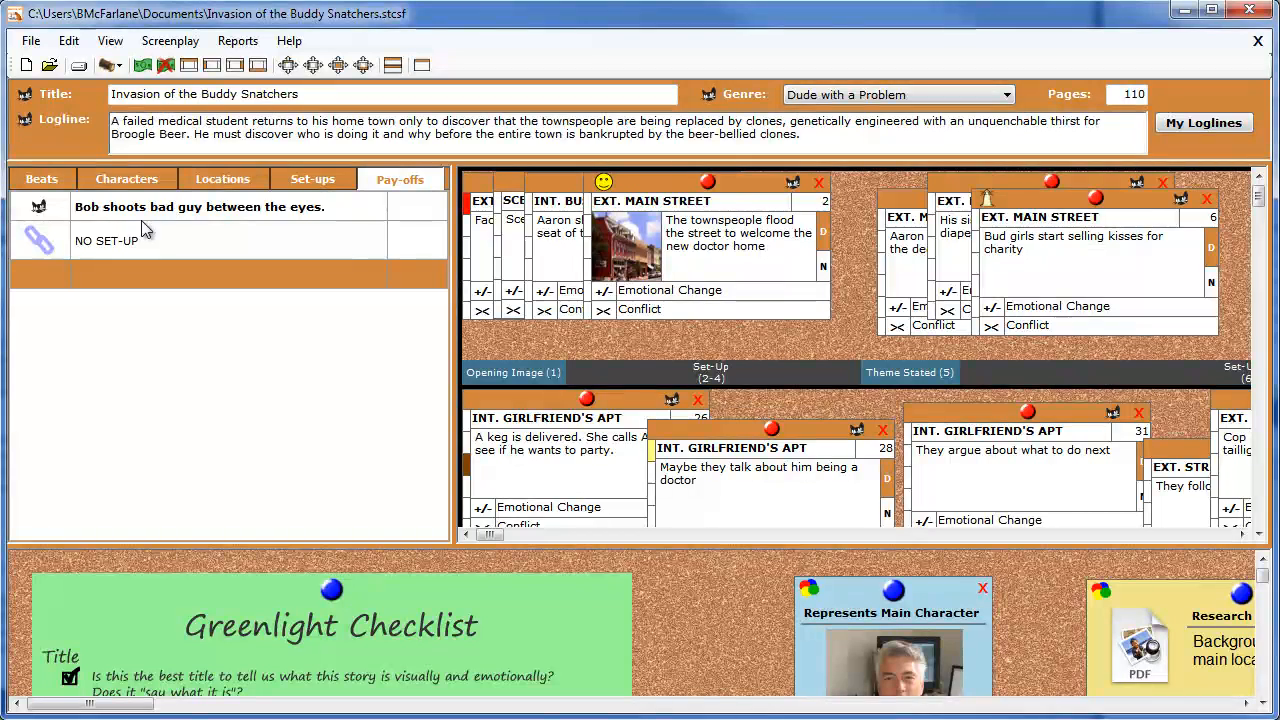
# - Link the pay-off to the "Bob practices at a shooting range." set-up and assign that set-up to the EXT. MAIN STREET card numbered 2
pyautogui.click(38, 240)
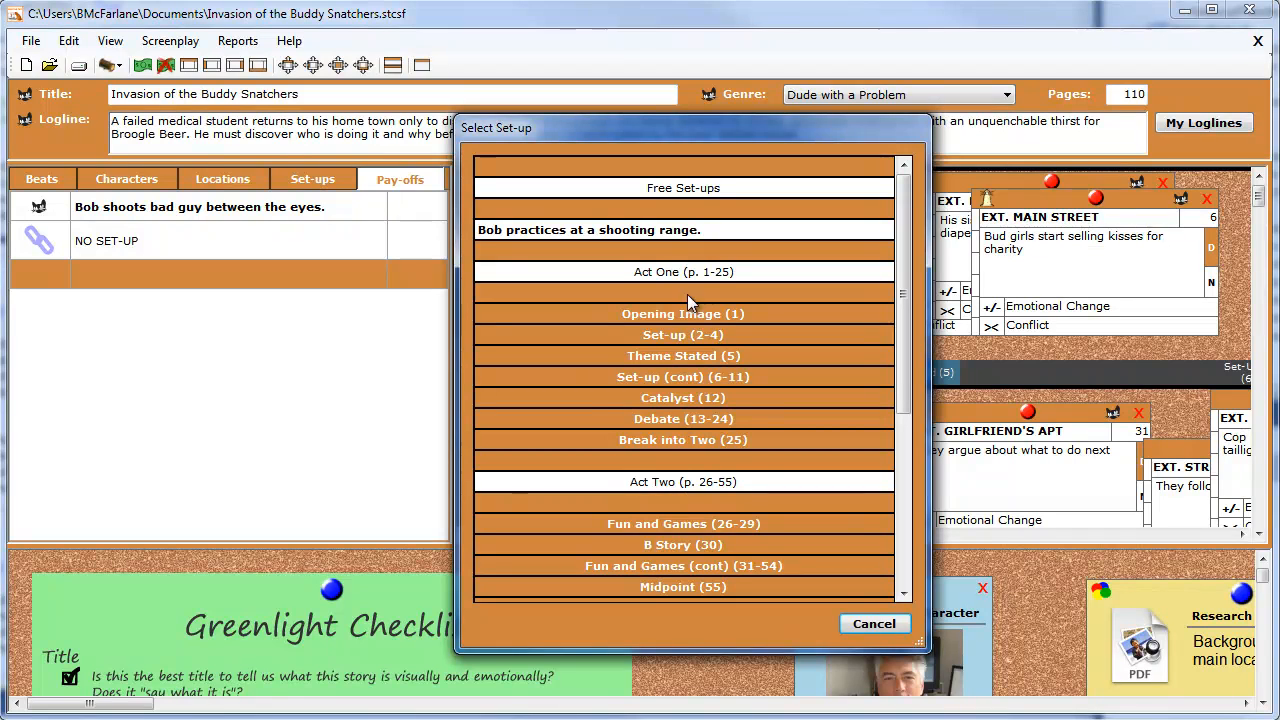
pyautogui.click(698, 229)
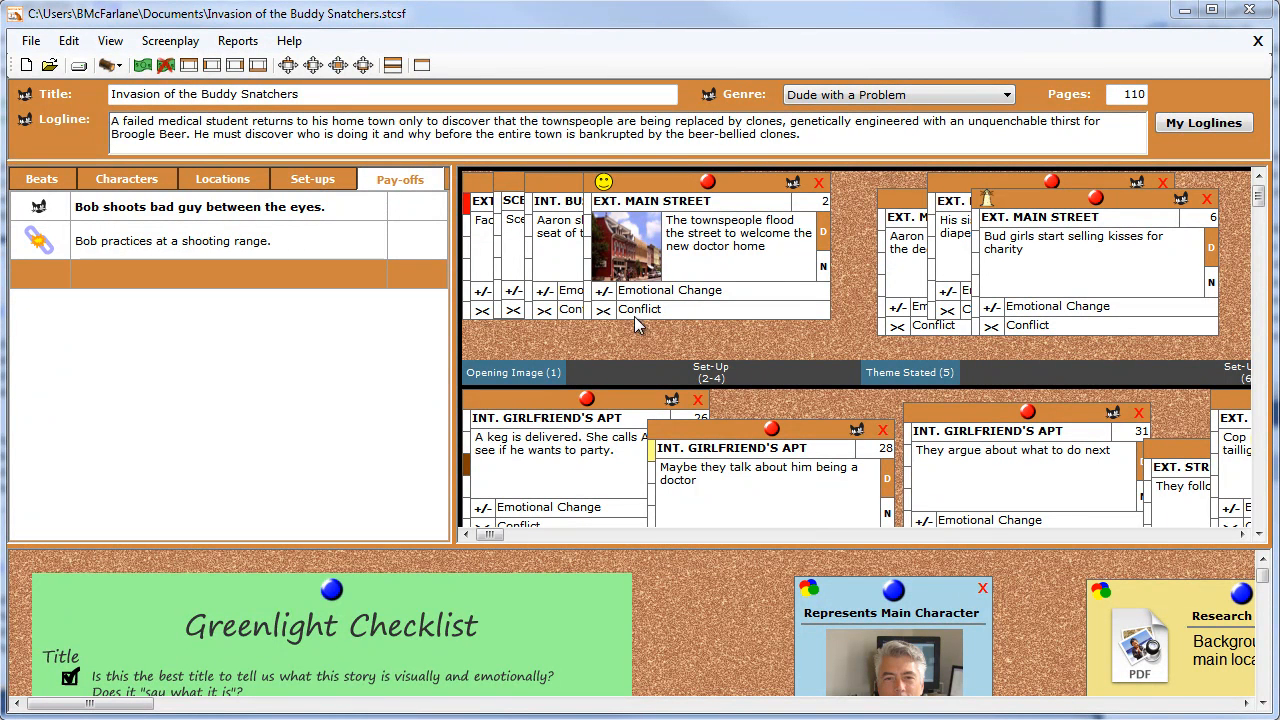
pyautogui.click(305, 187)
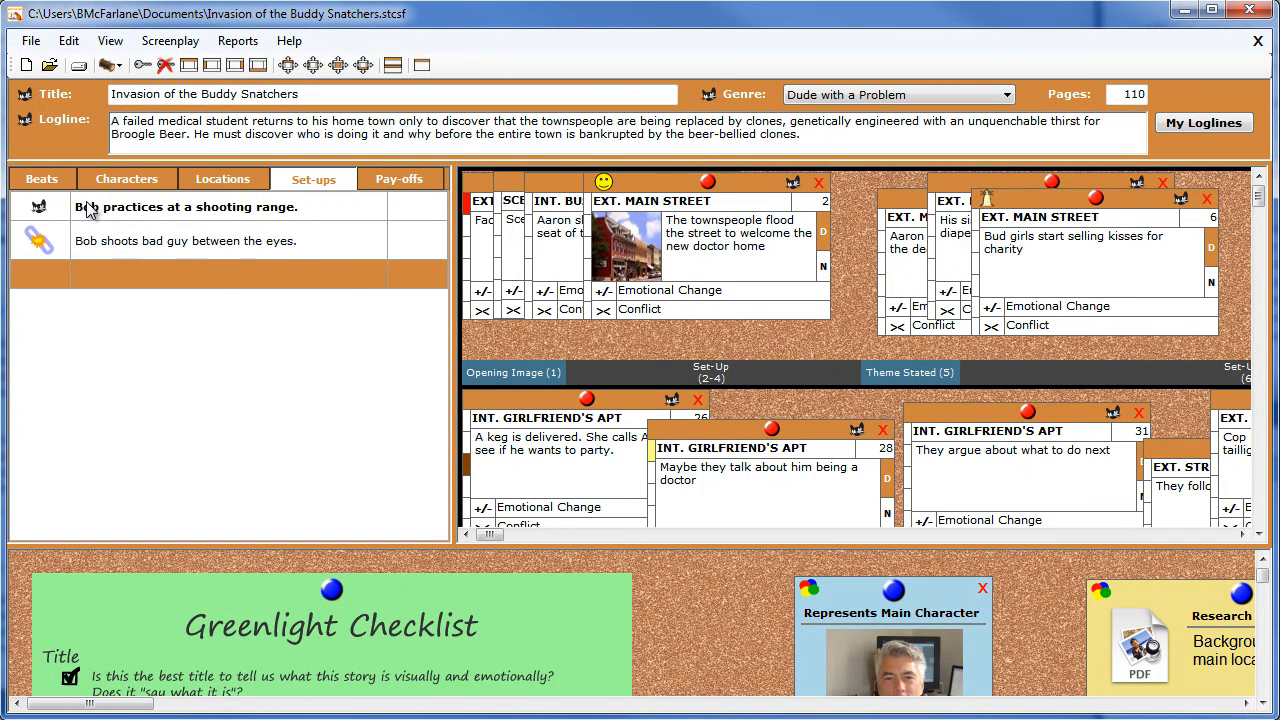
pyautogui.moveTo(95, 213); pyautogui.dragTo(745, 264)
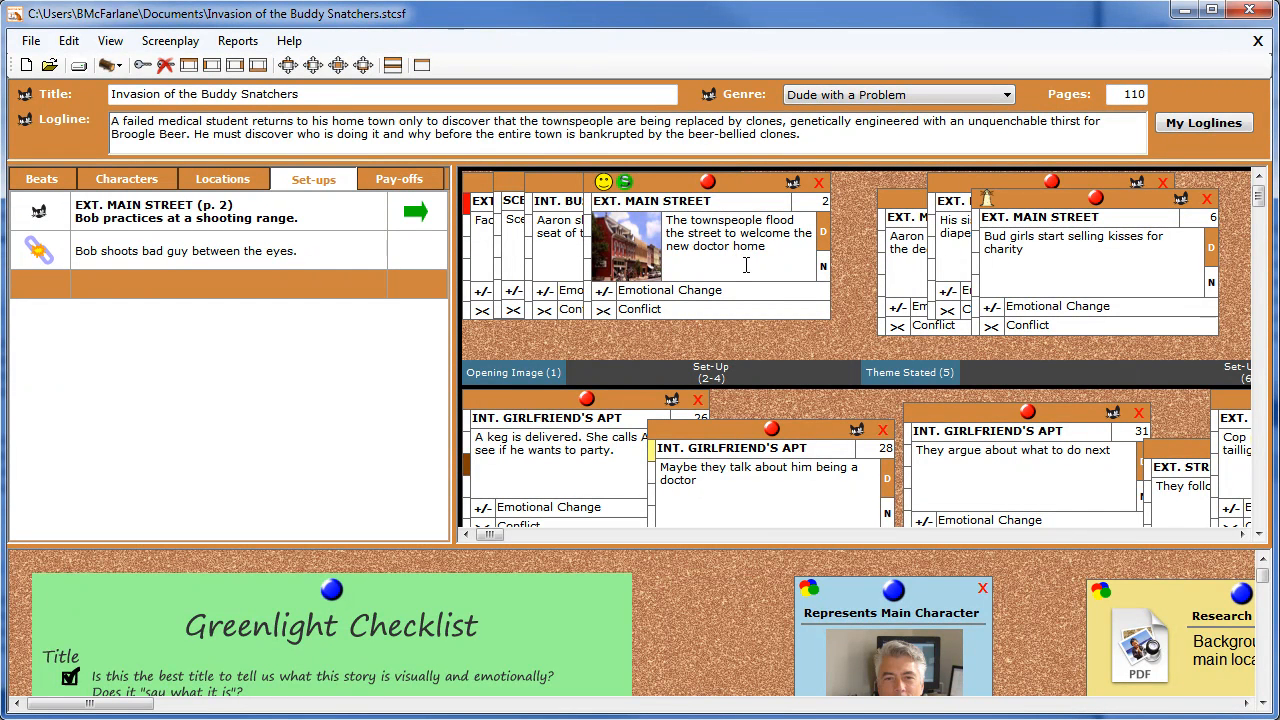
pyautogui.moveTo(627, 190)
# - Assign the "Bob shoots bad guy between the eyes." pay-off to the EXT. MAIN STREET card numbered 6 and view its pay-off details
pyautogui.click(381, 186)
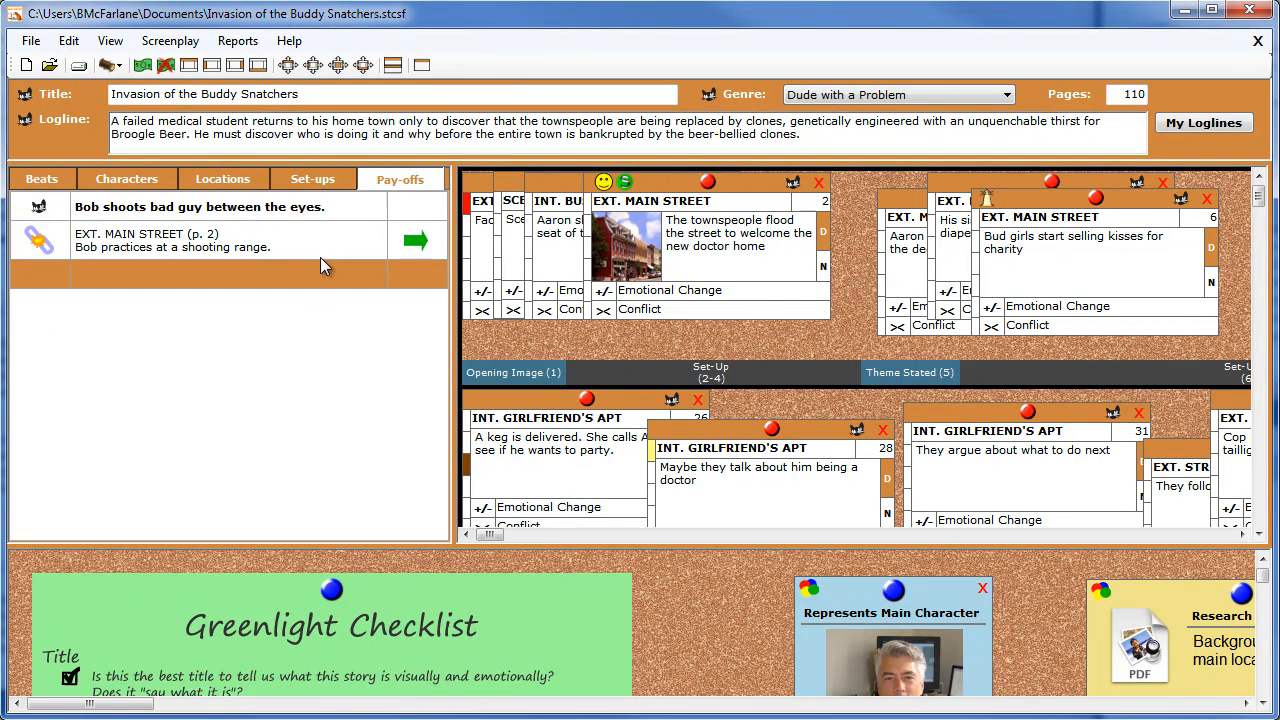
pyautogui.moveTo(160, 210); pyautogui.dragTo(1091, 262)
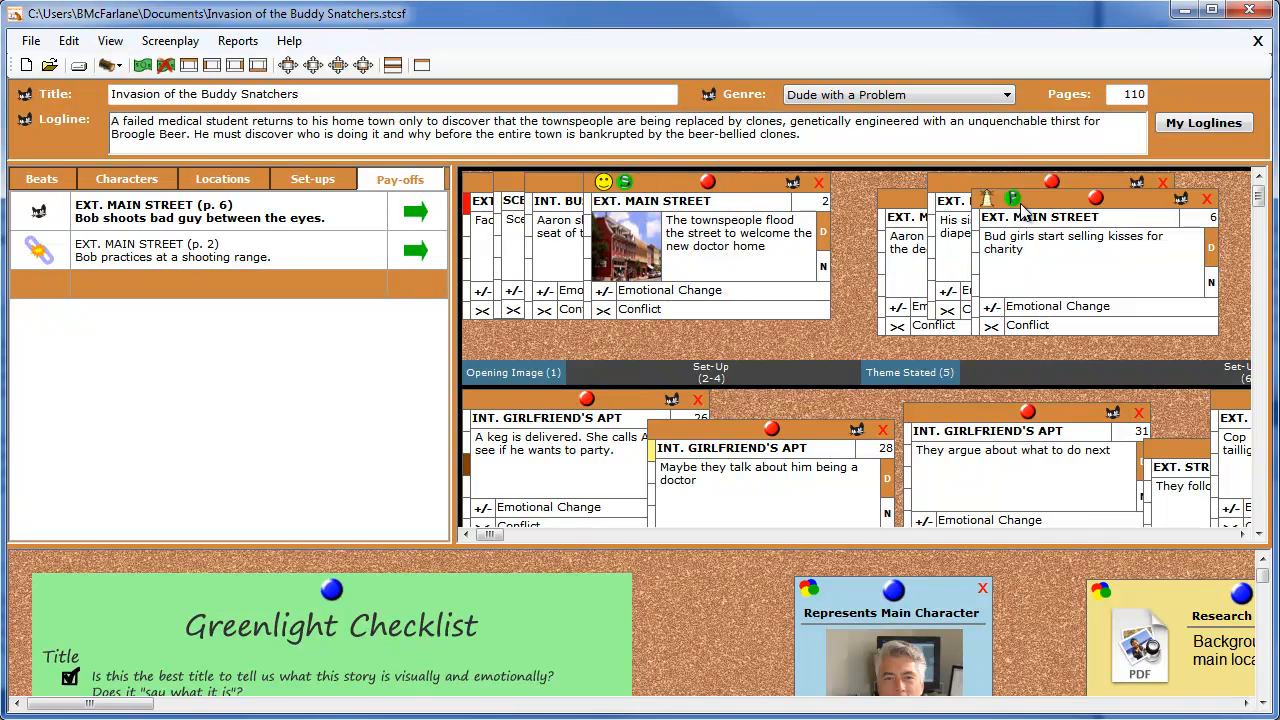
pyautogui.moveTo(1015, 203)
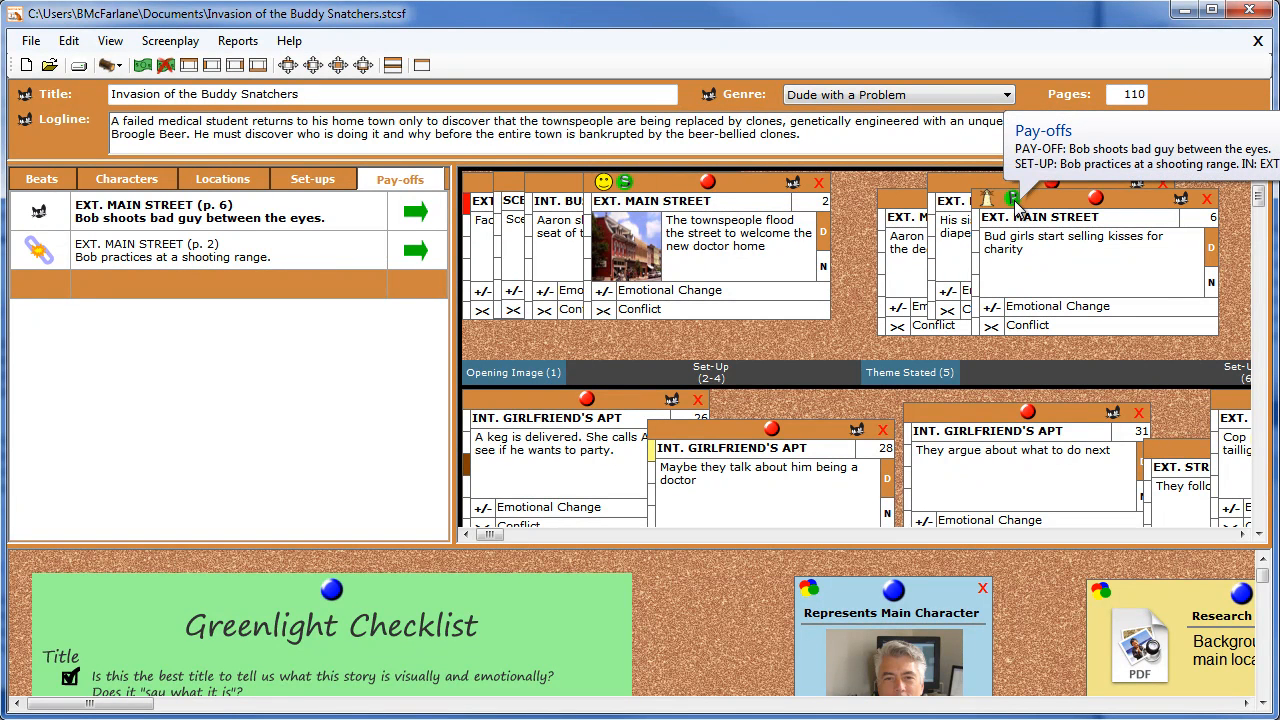